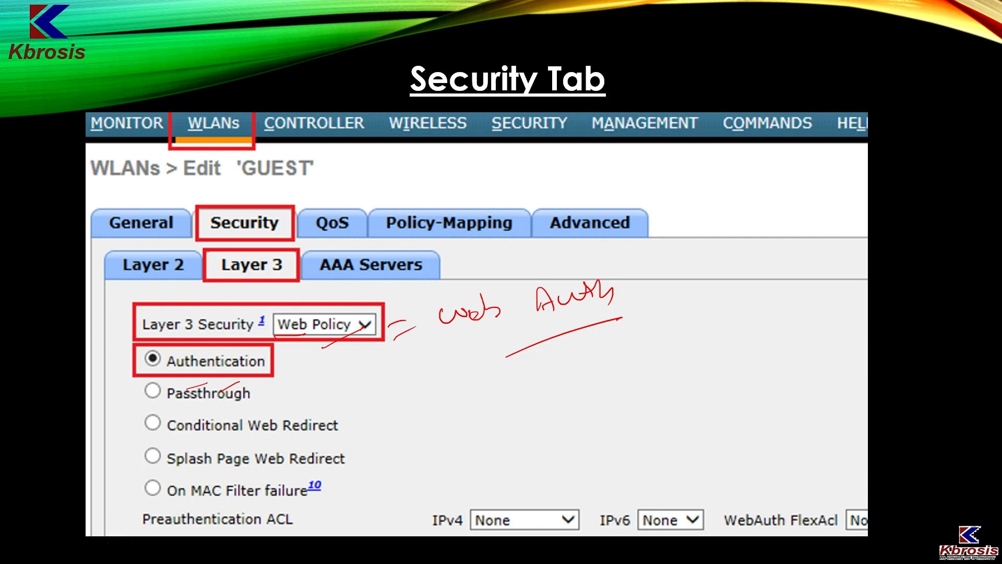
Step: Switch to the WLC-5500-V controller page in Chrome and start creating a new WLAN
key(alt+Tab)
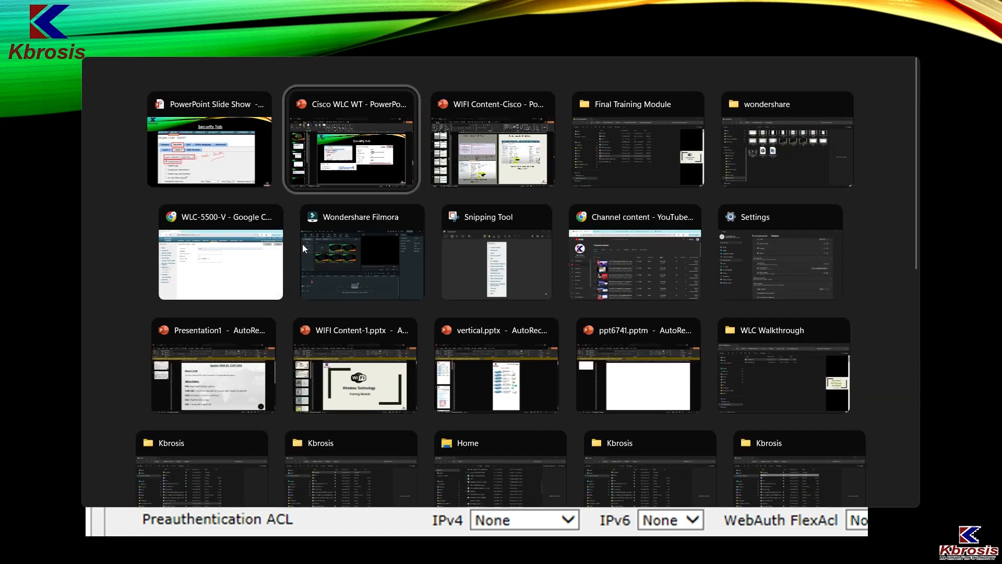
key(alt+Tab)
key(alt+Tab)
key(alt+Tab)
key(alt+Tab)
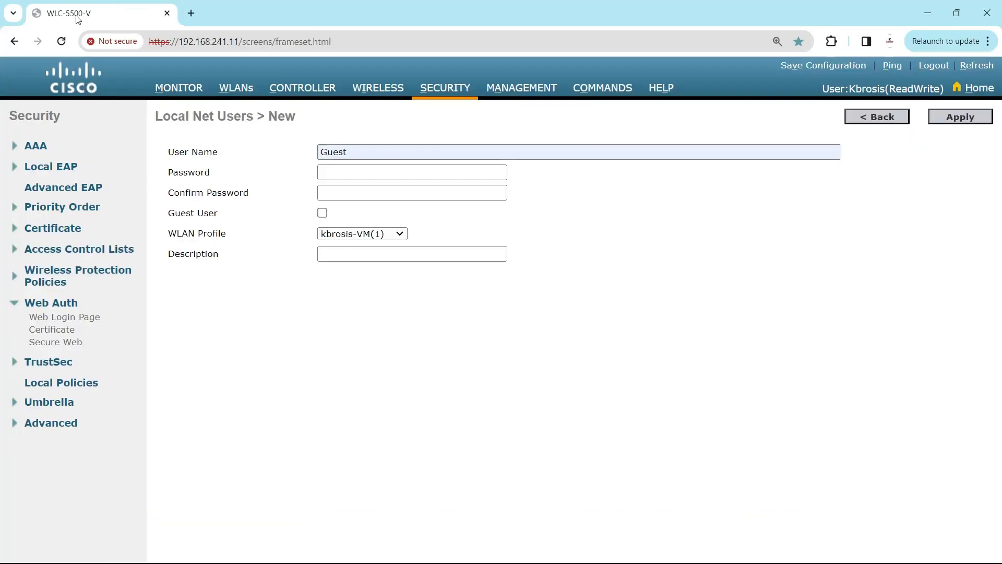
click(234, 89)
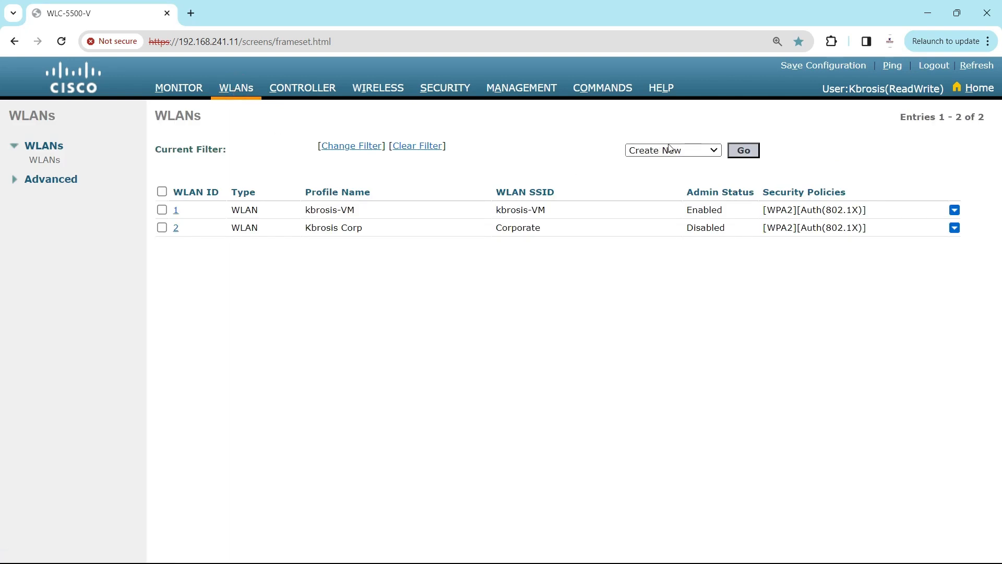
click(743, 151)
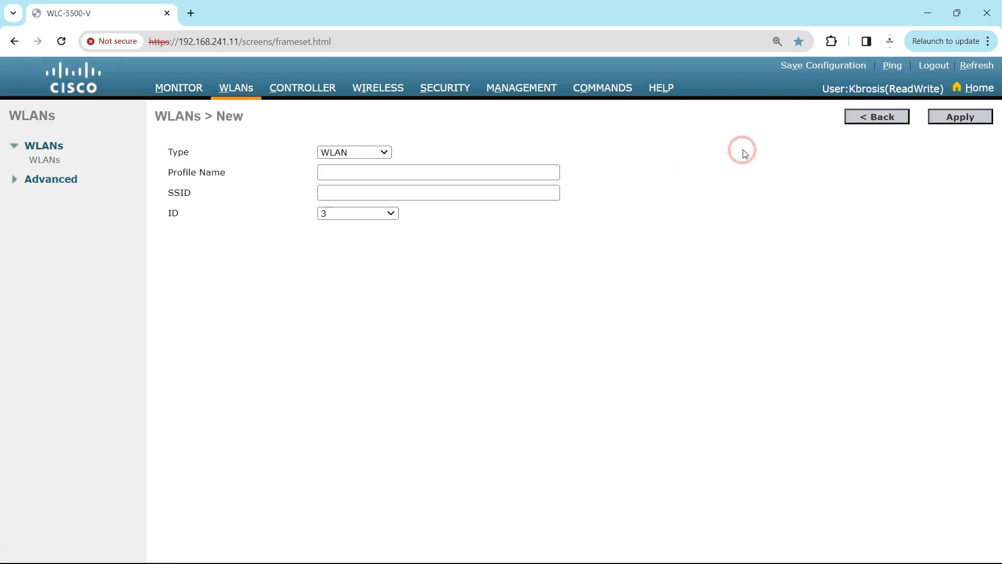
Step: Create a WLAN of type WLAN with profile name guest, SSID Guest and ID 3
click(384, 153)
click(382, 151)
click(367, 172)
click(366, 171)
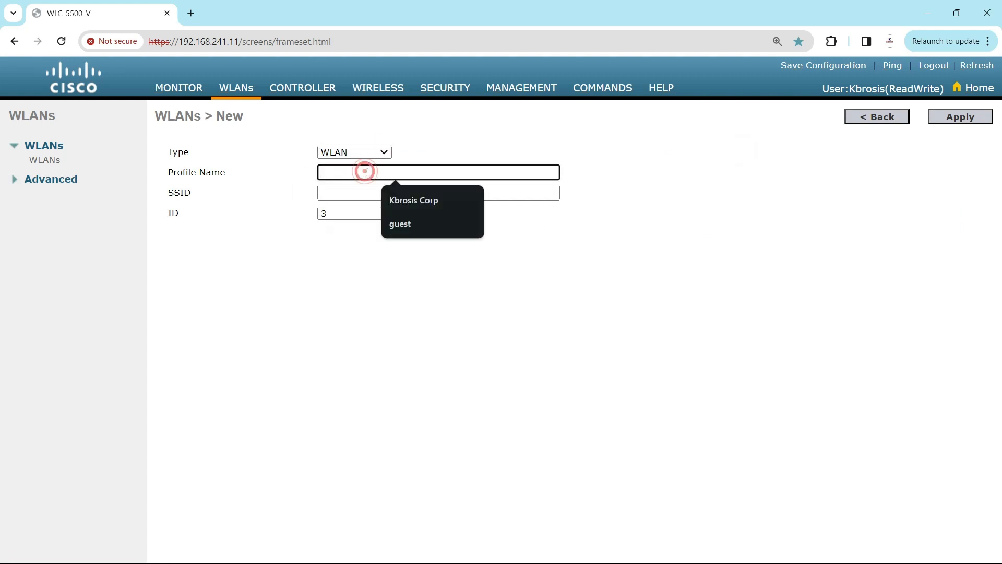
click(405, 226)
click(349, 196)
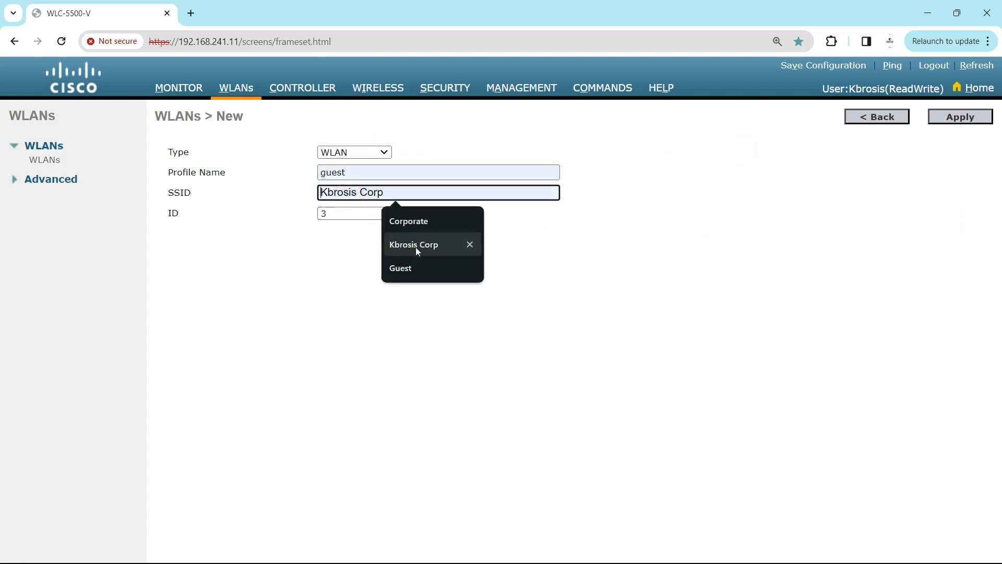
click(405, 268)
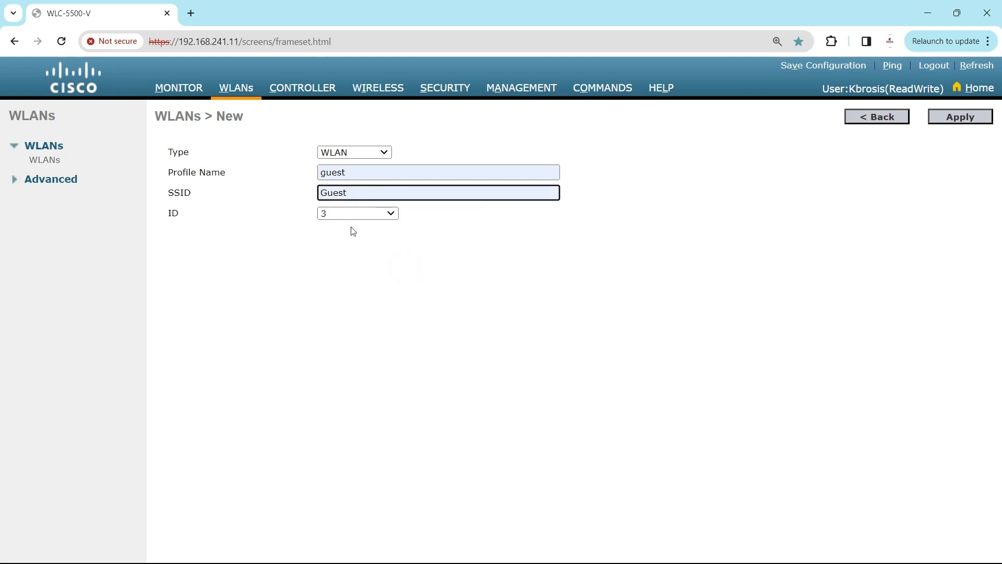
click(971, 120)
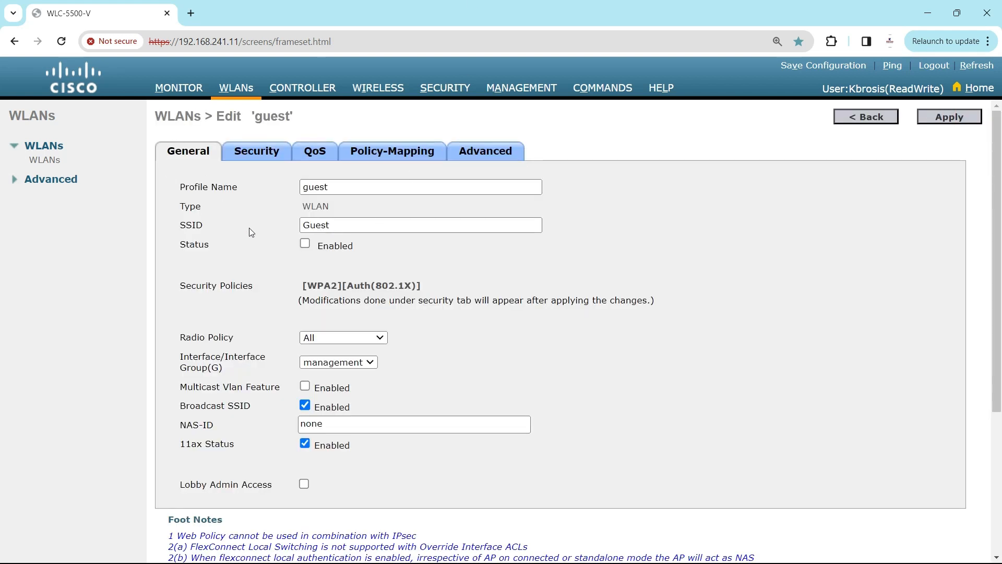
Step: Reopen the guest WLAN from the WLAN list and enable its status, keeping the management interface
click(44, 161)
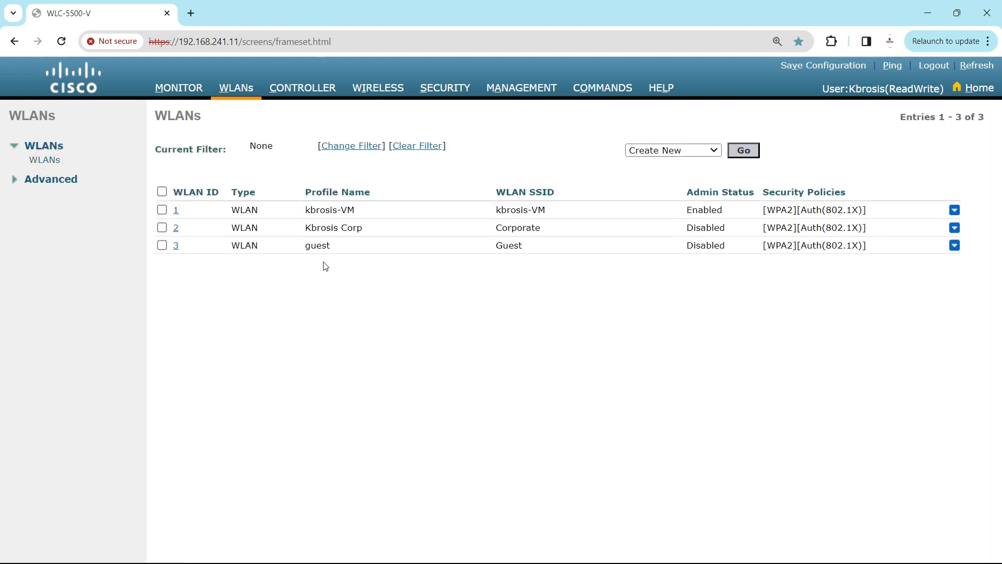
click(176, 246)
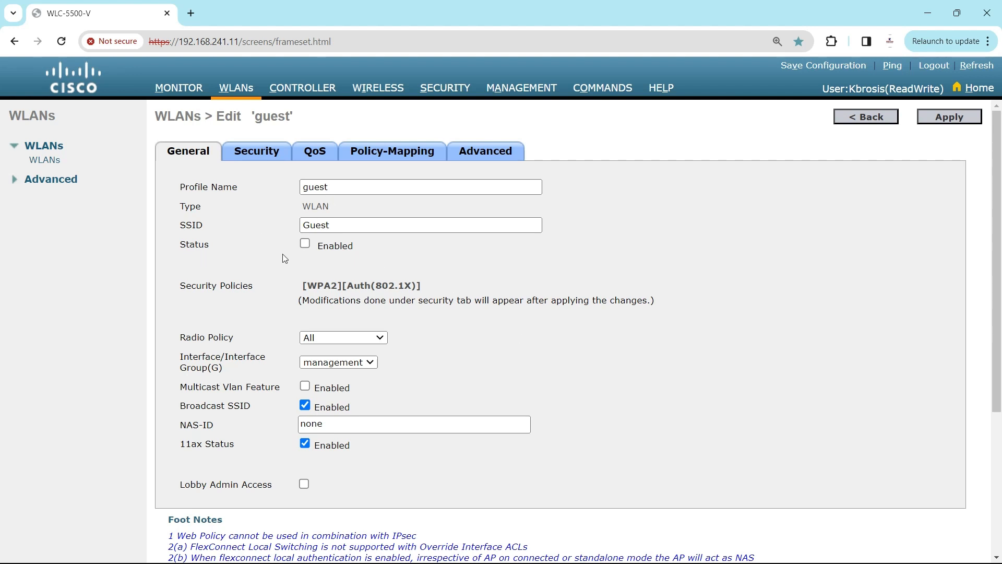
click(305, 246)
scroll(251, 387, down, 1)
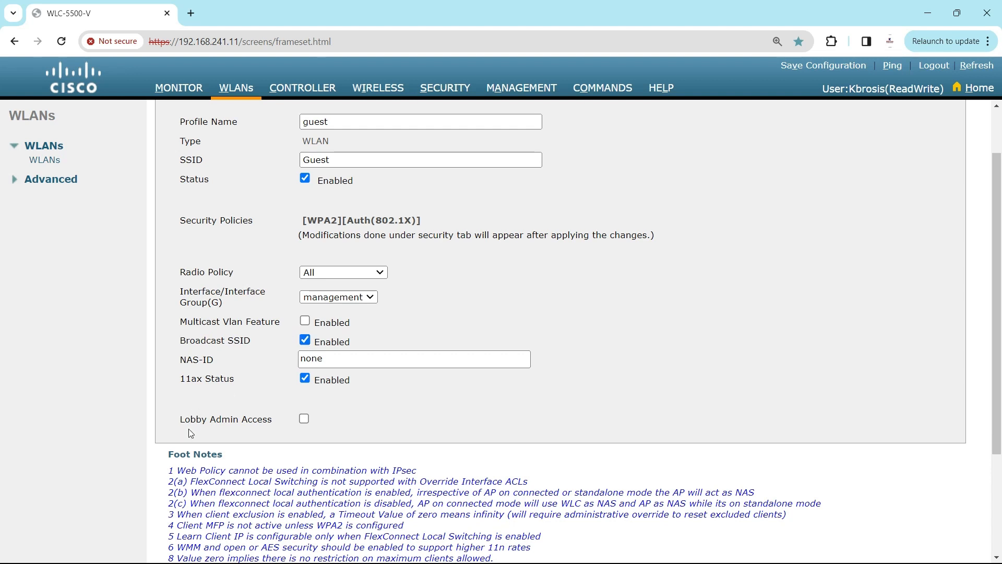
scroll(245, 422, down, 1)
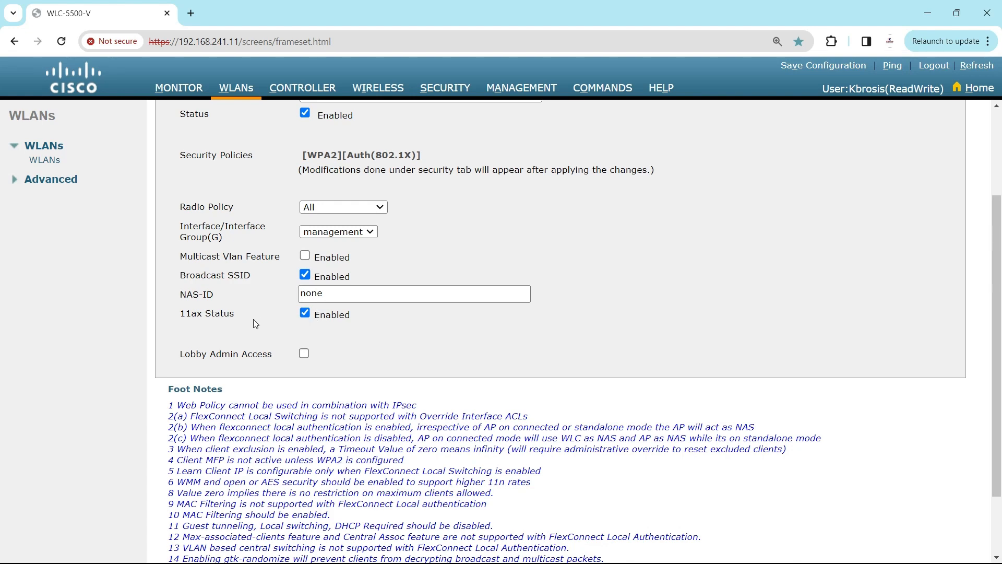
scroll(352, 315, up, 2)
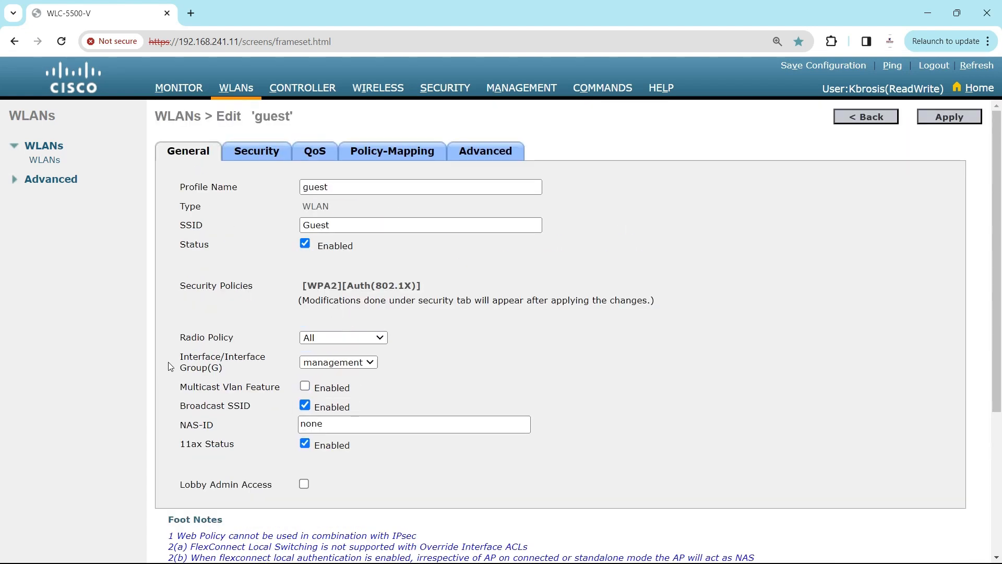
click(370, 363)
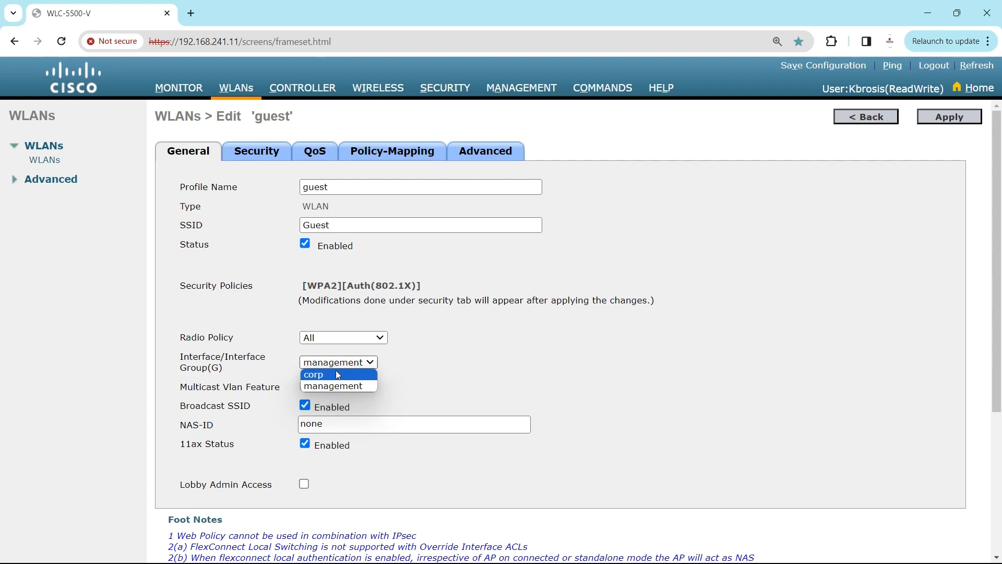
click(440, 353)
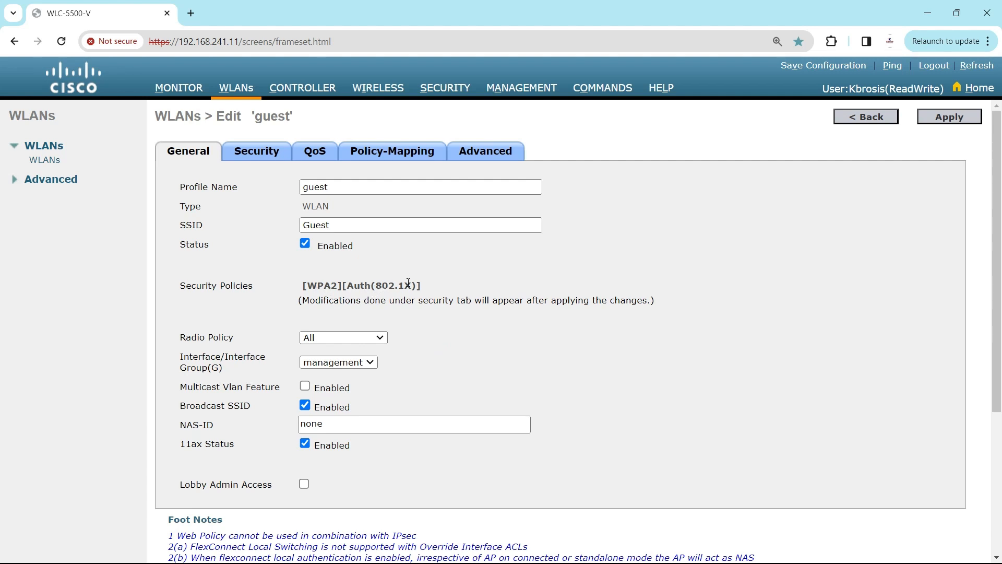
Step: Set the guest WLAN's Layer 3 security to Web Policy with Authentication and apply the change
click(260, 156)
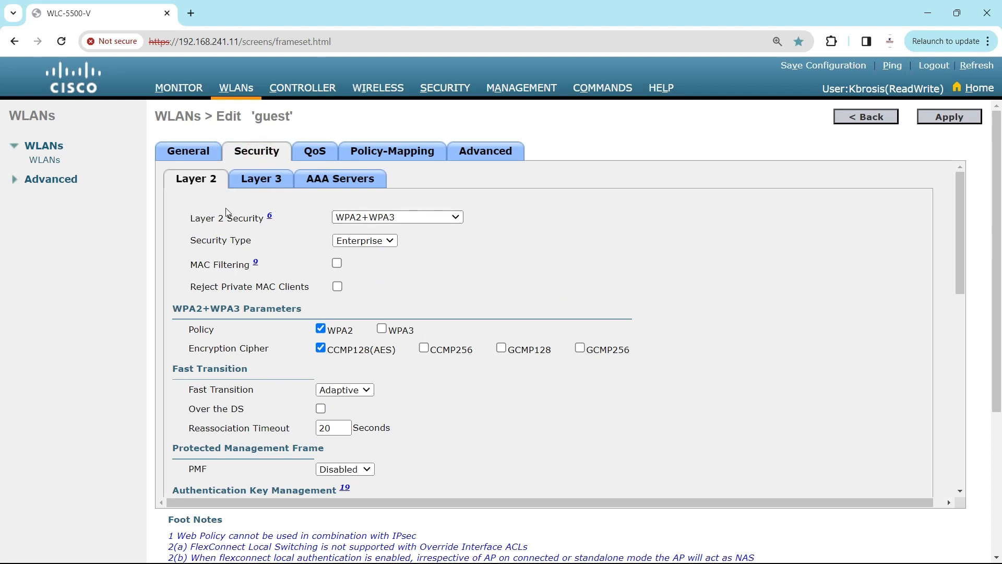
click(258, 181)
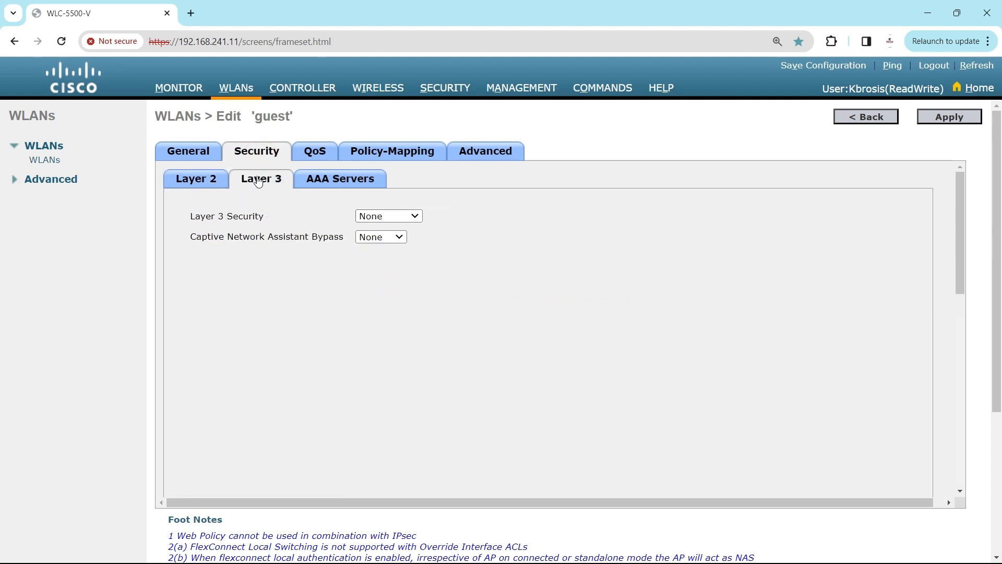
click(418, 216)
click(389, 239)
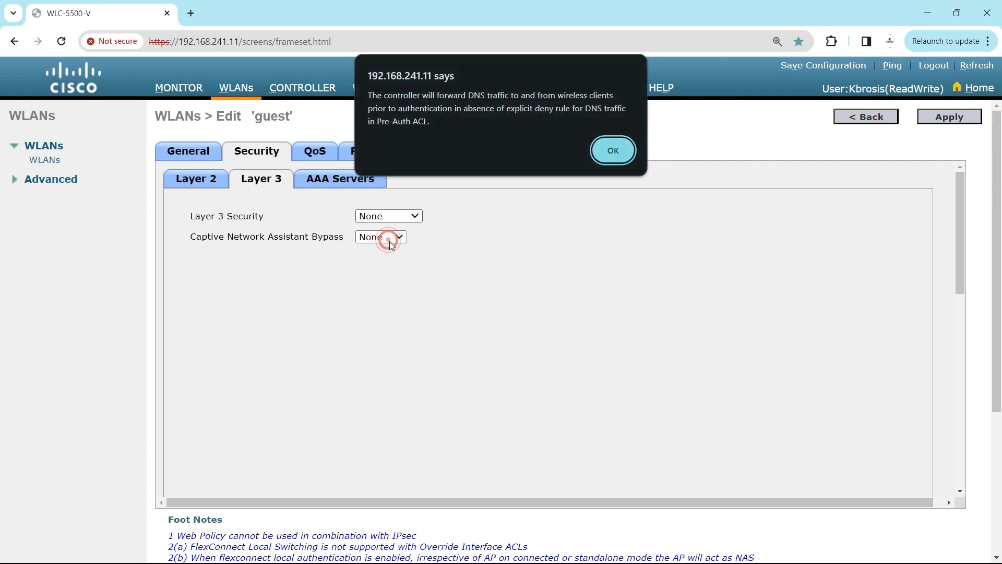
click(612, 150)
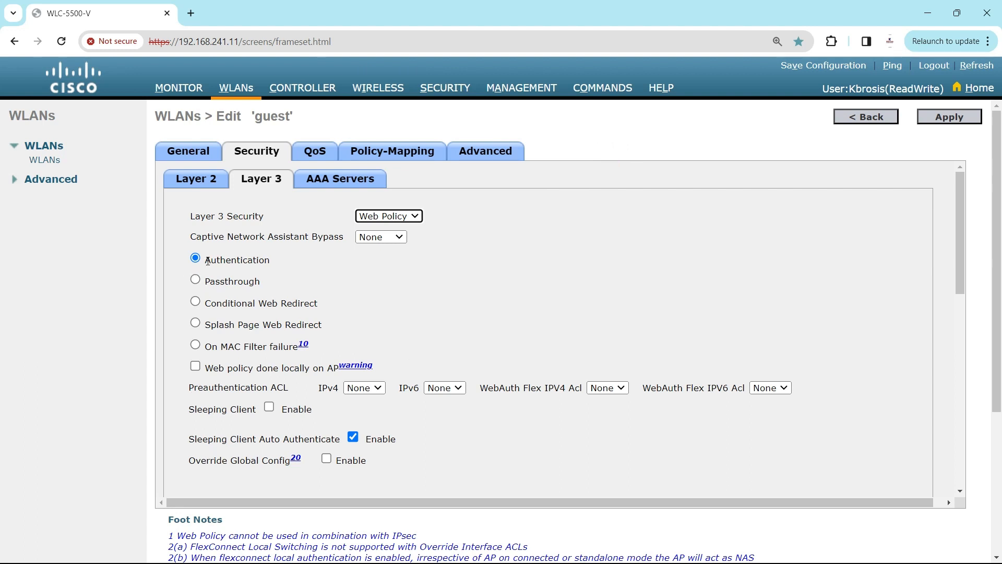
click(950, 118)
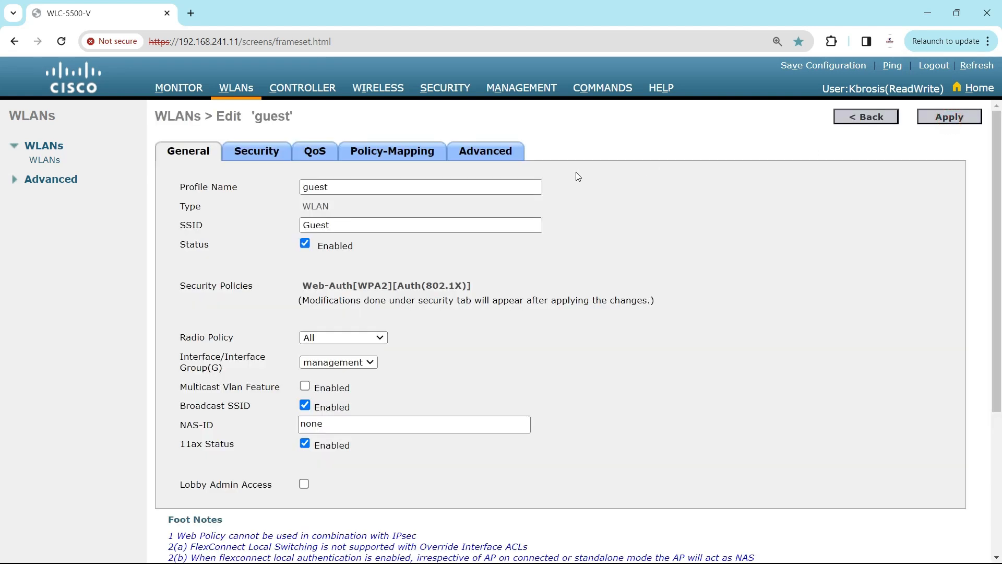
Step: Review the guest WLAN's advanced settings, including FlexConnect, and check its security policies in the WLAN list
click(499, 151)
scroll(476, 275, down, 15)
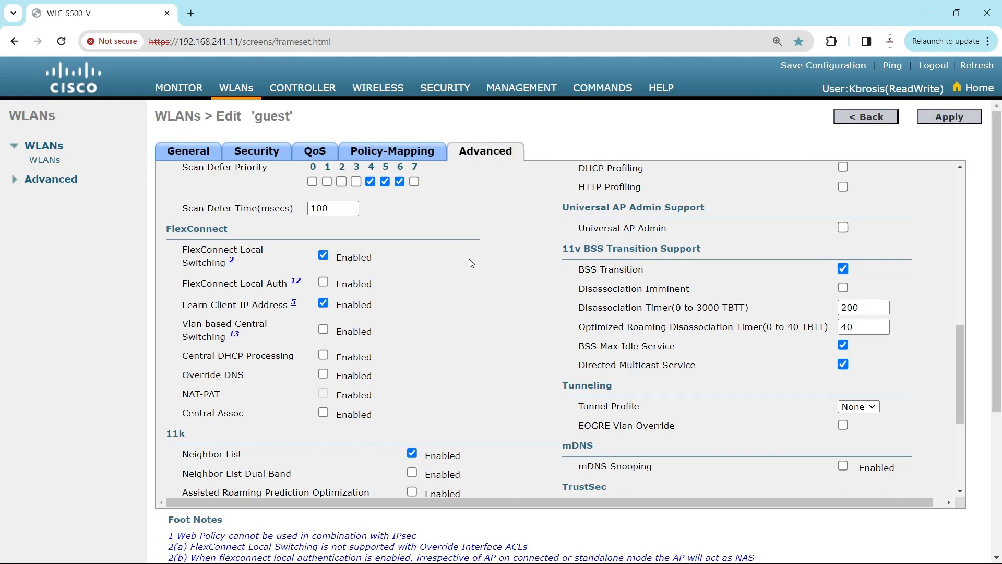
scroll(469, 256, down, 4)
scroll(469, 255, up, 6)
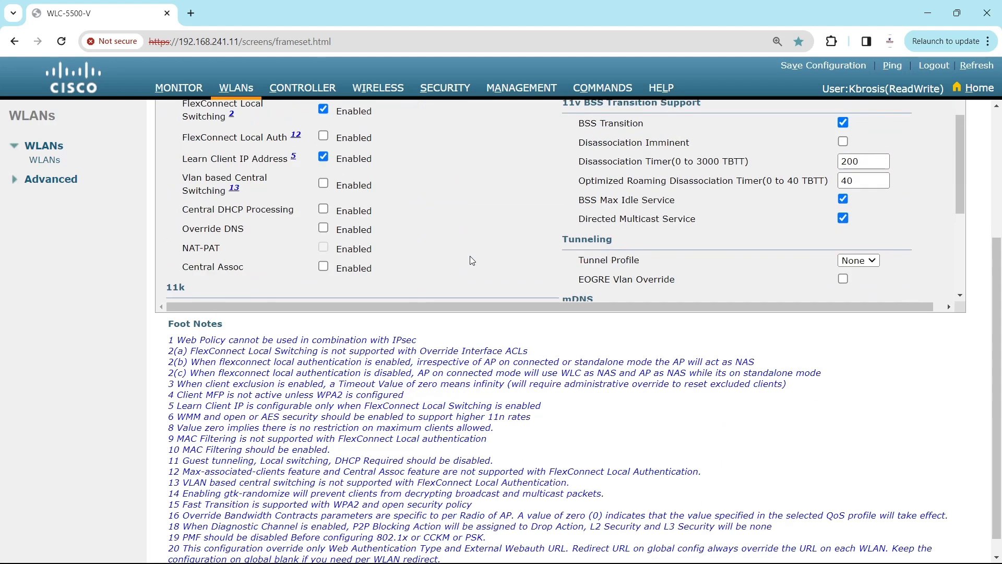
scroll(443, 224, down, 2)
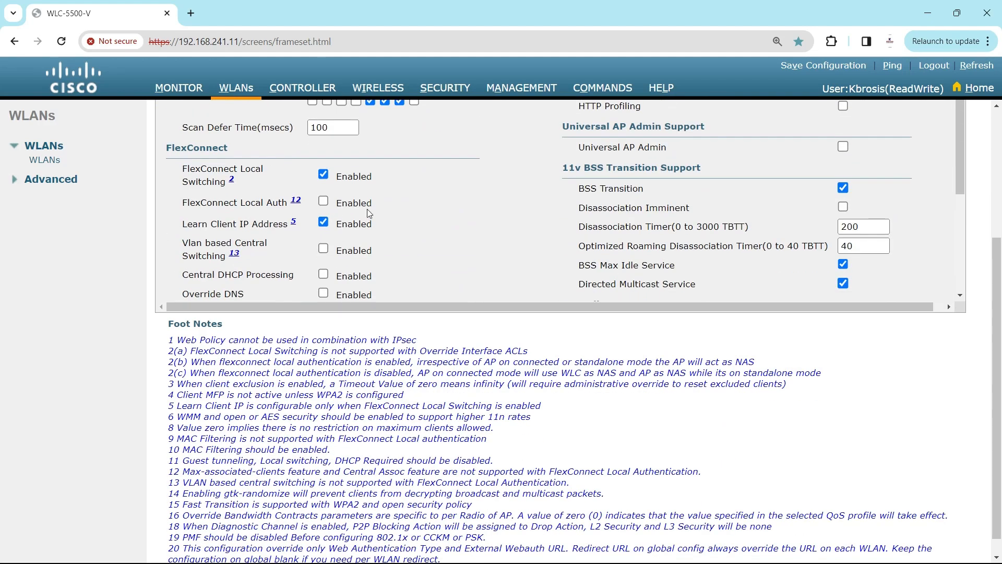
scroll(564, 148, up, 12)
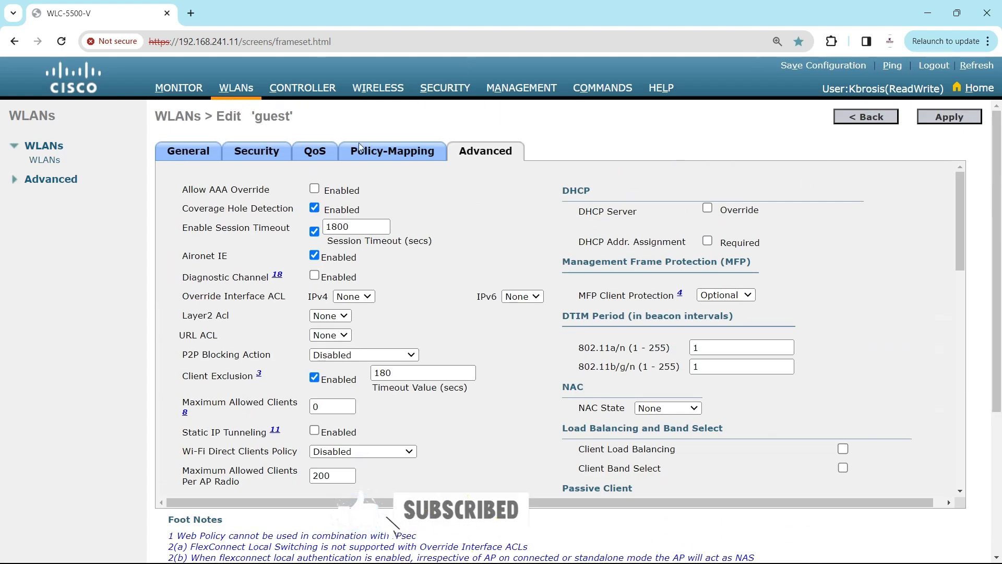
click(47, 162)
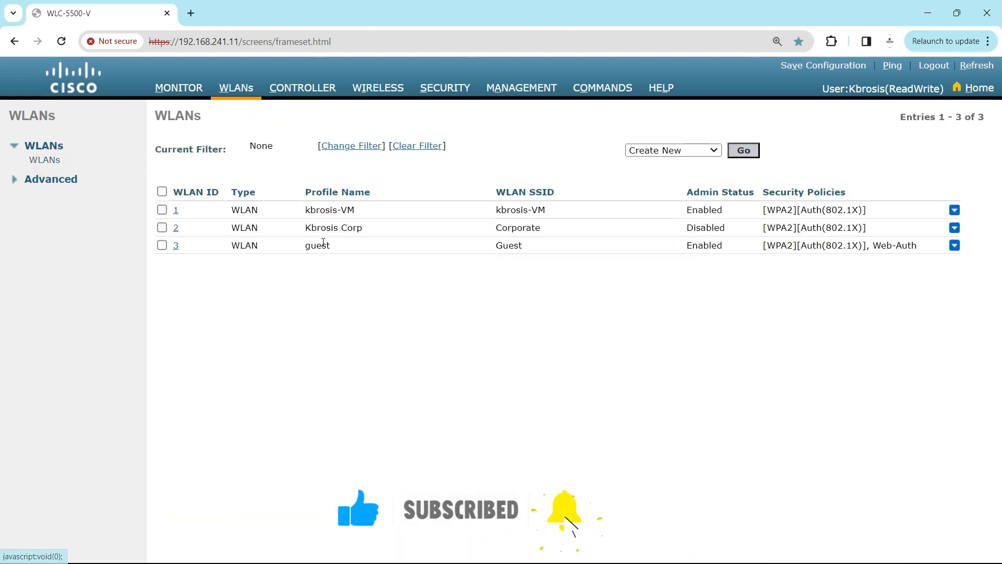
triple_click(927, 248)
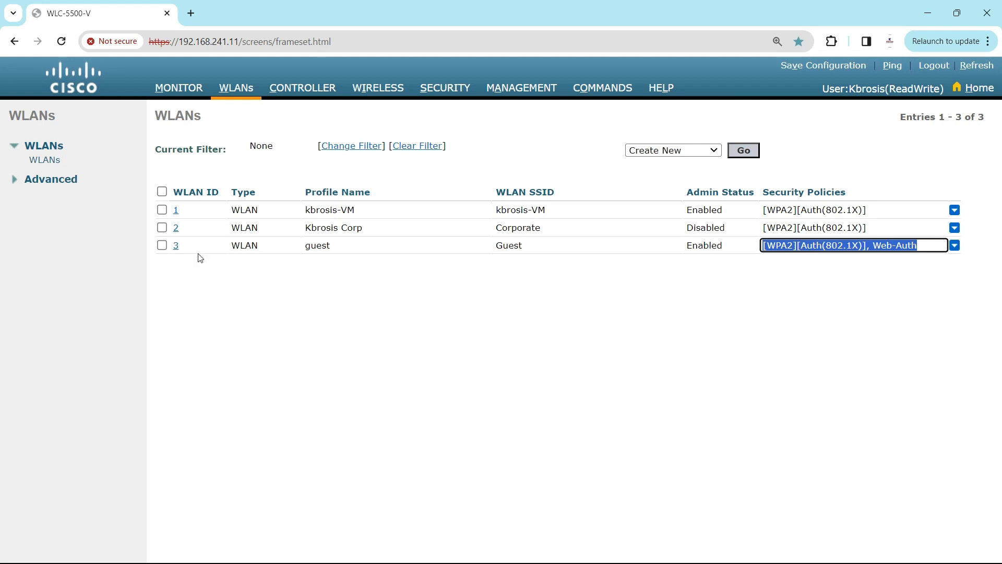
Step: Set the guest WLAN's Layer 2 security to Enhanced Open, apply it and return to the WLAN list
click(176, 248)
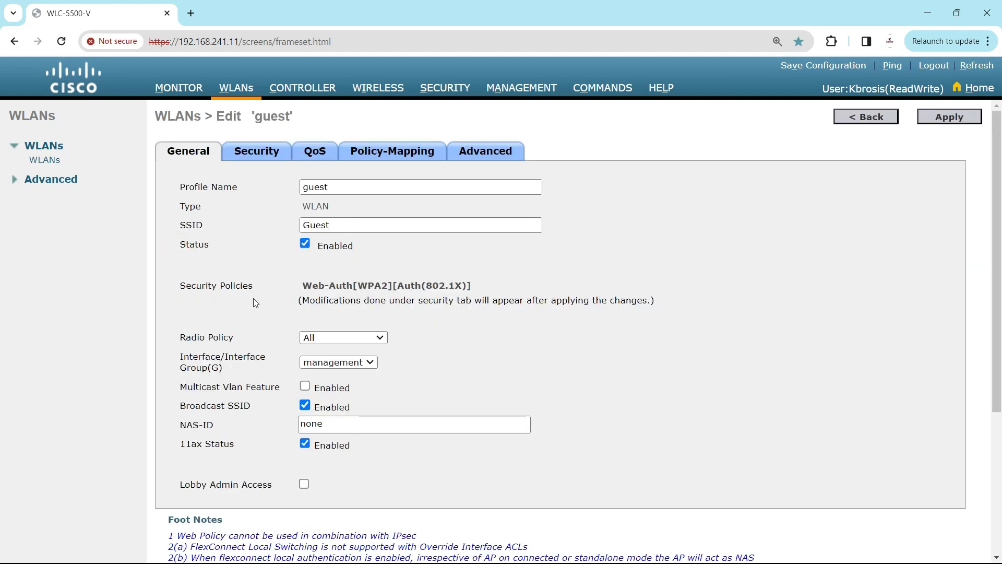
click(259, 151)
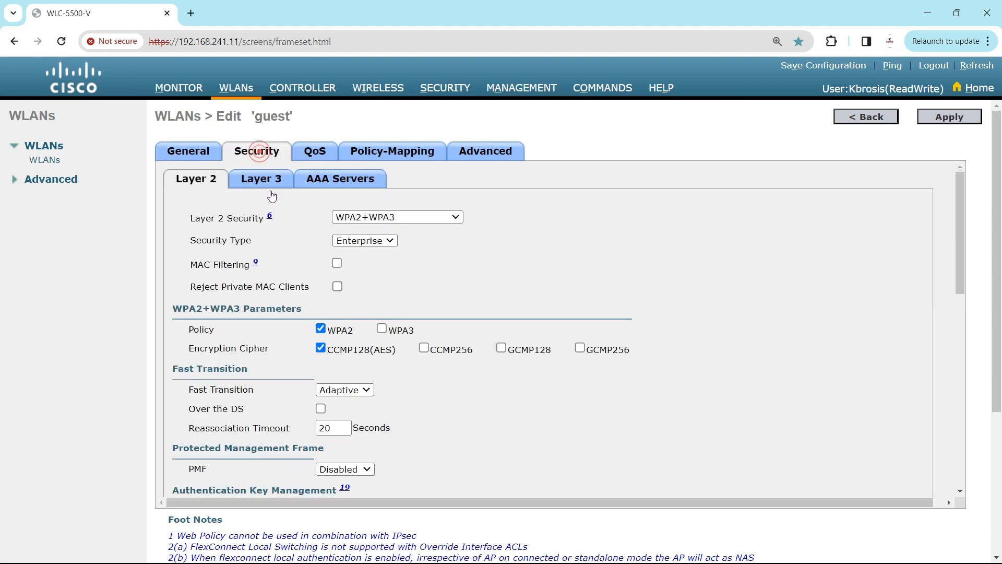
click(457, 218)
click(414, 263)
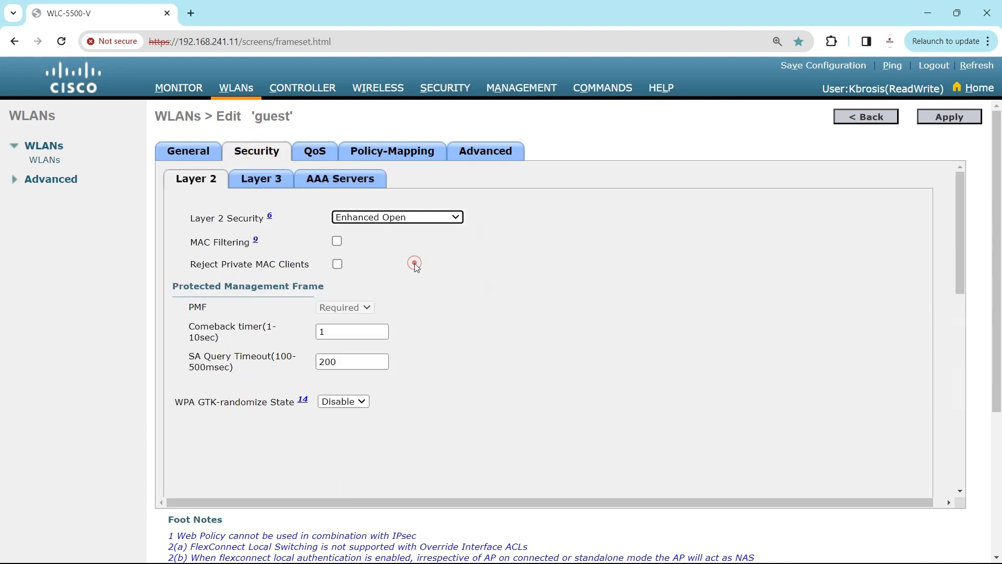
click(945, 126)
click(551, 166)
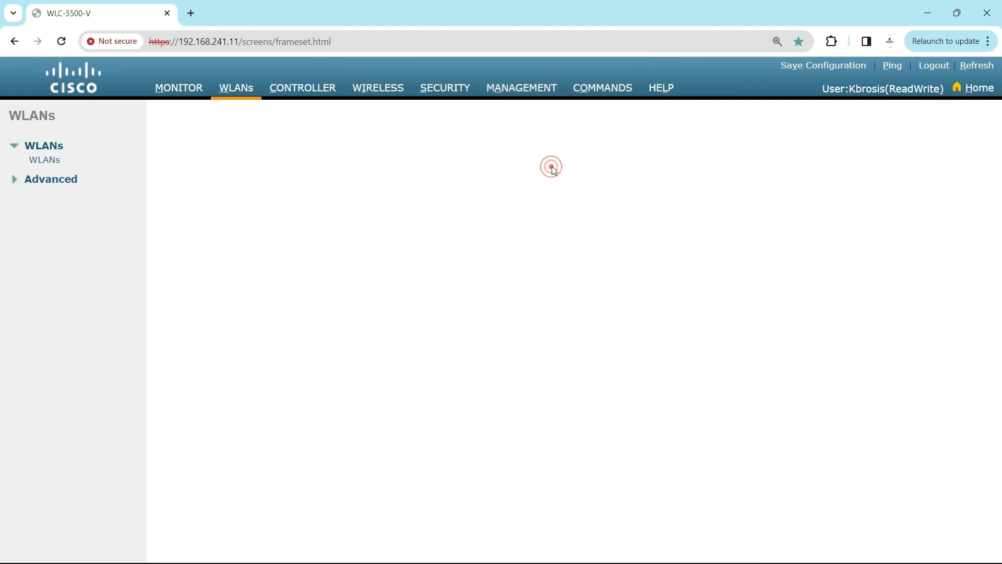
click(53, 162)
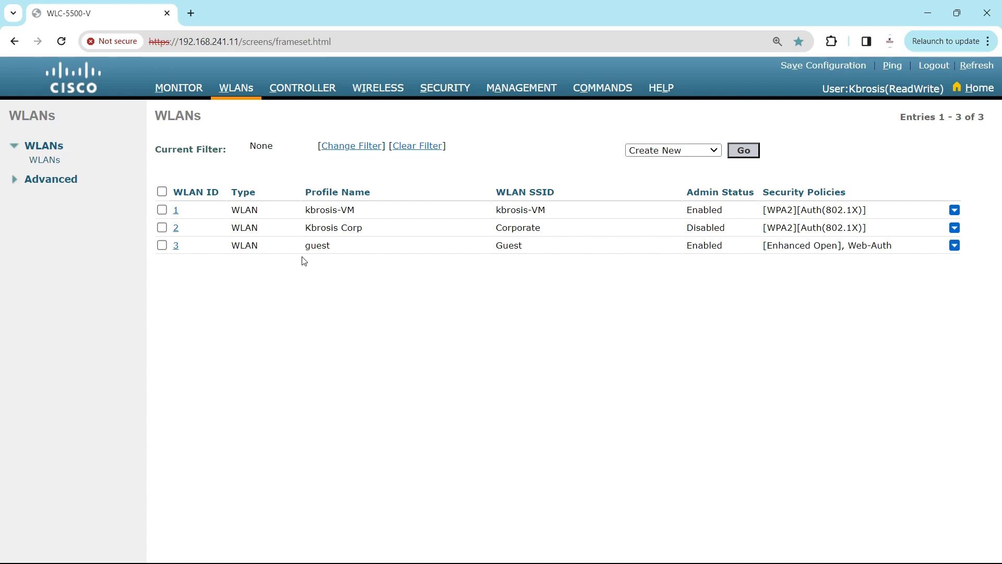
key(alt+Tab)
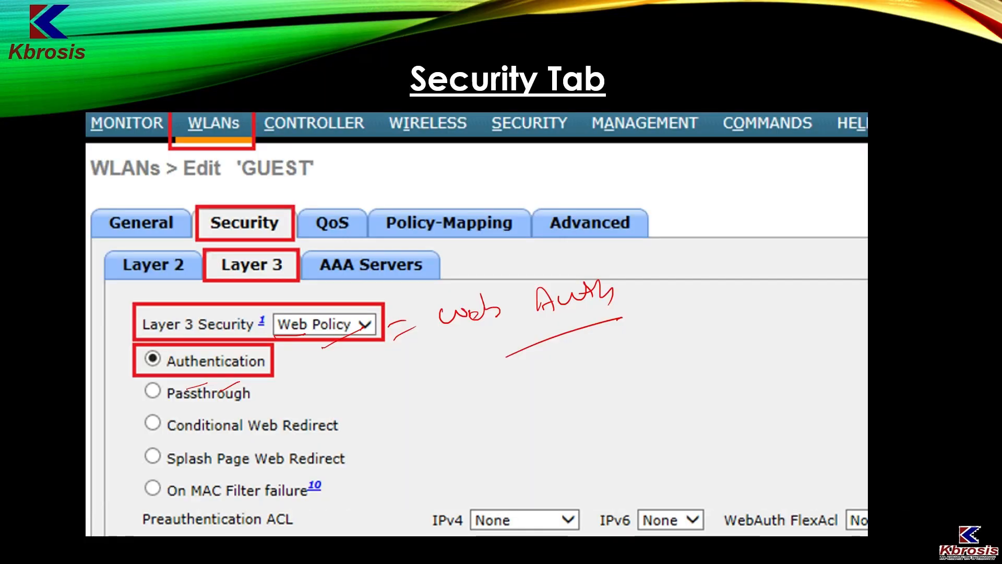
key(Right)
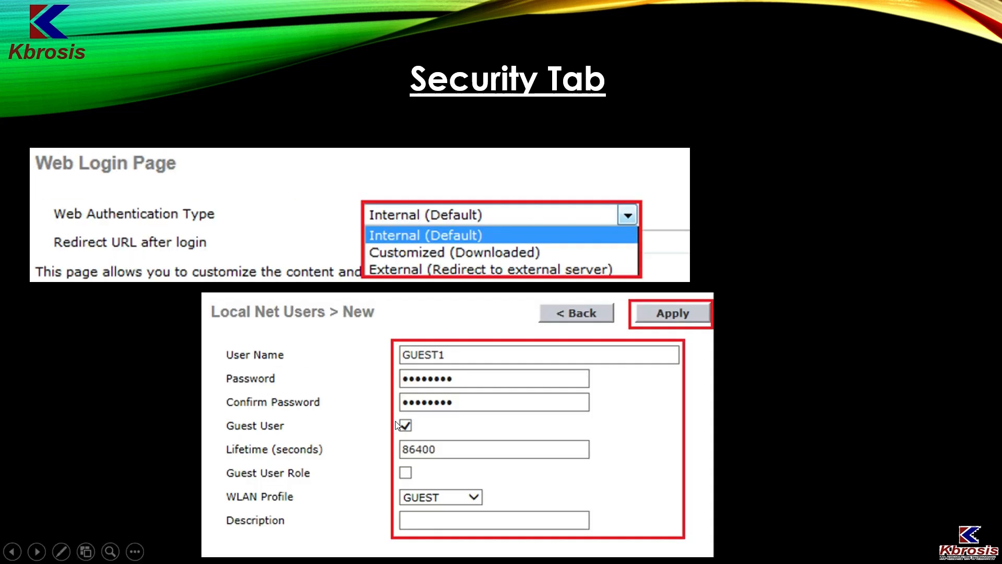
key(alt+Tab)
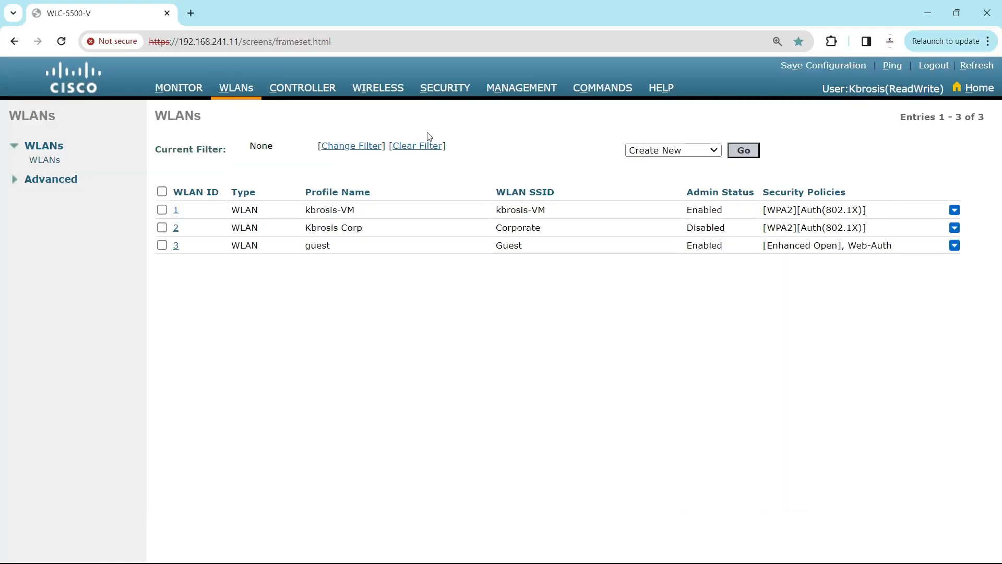
Step: Open the Web Login Page settings under Web Auth in the controller's security configuration
click(442, 86)
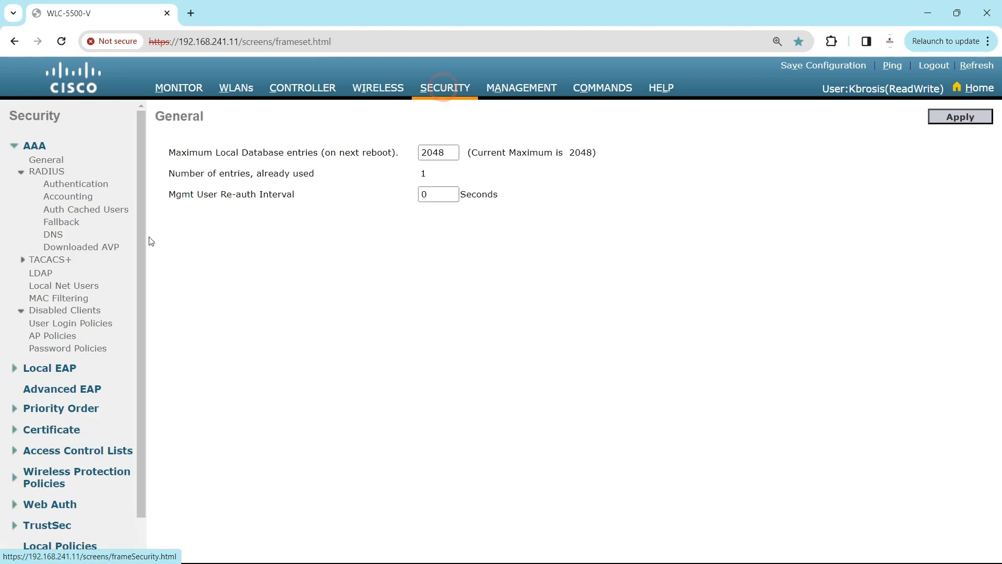
scroll(104, 292, down, 1)
click(50, 464)
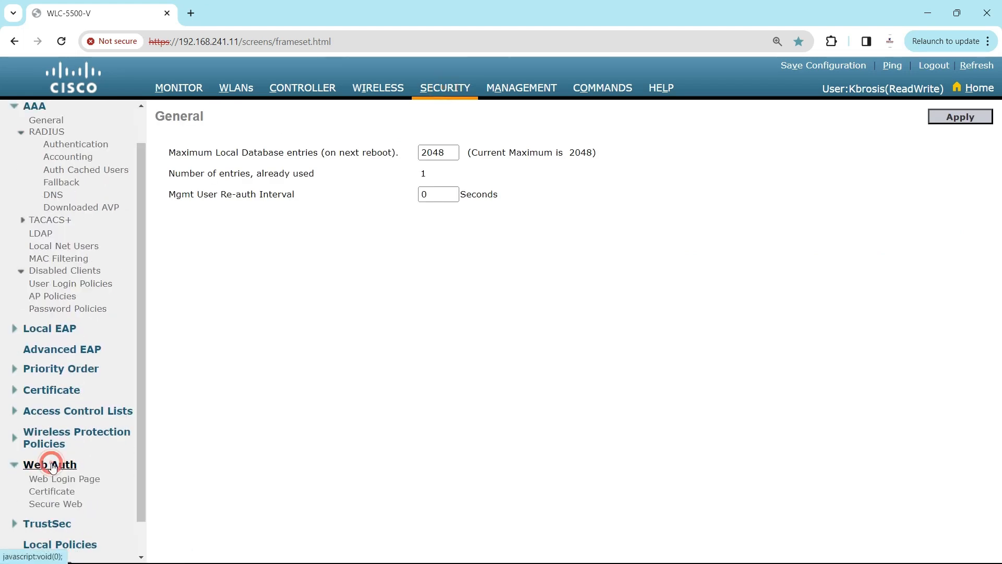
click(68, 481)
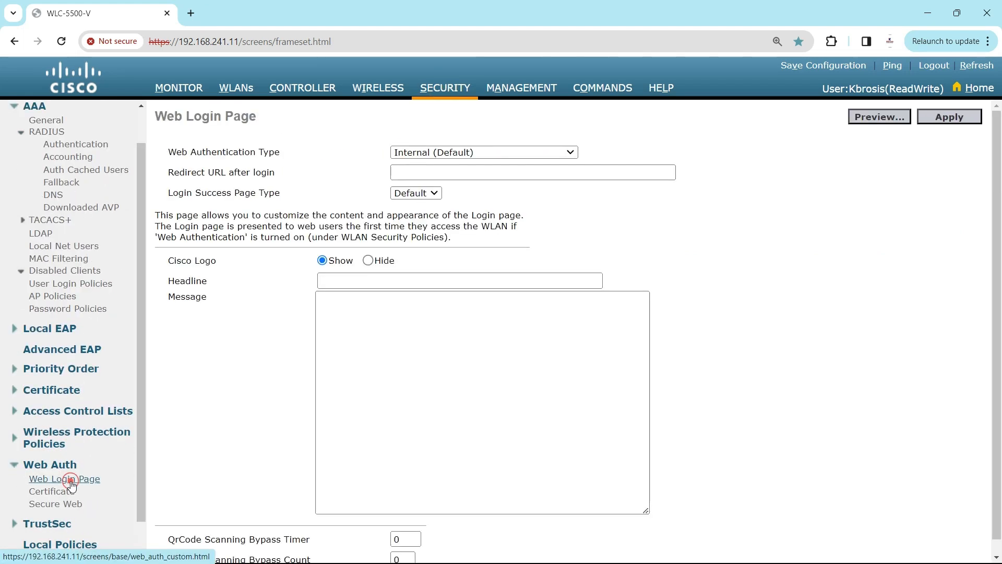
key(ctrl+plus)
key(ctrl+plus)
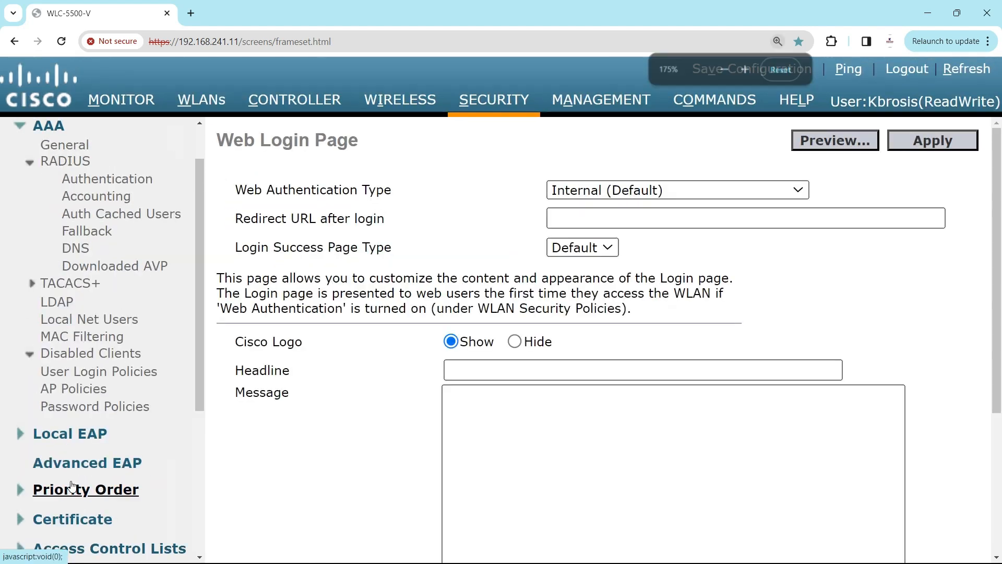
scroll(104, 454, down, 5)
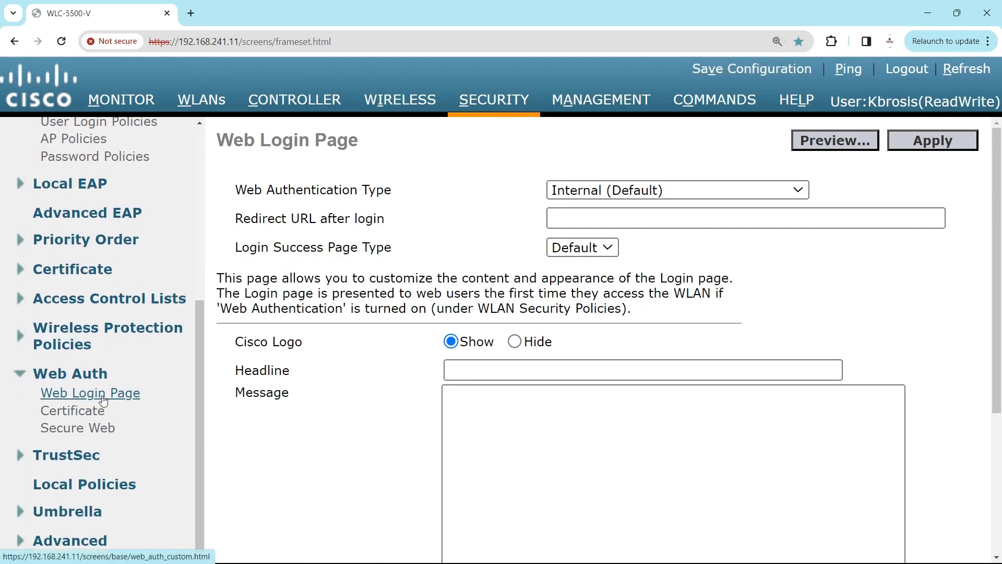
click(102, 400)
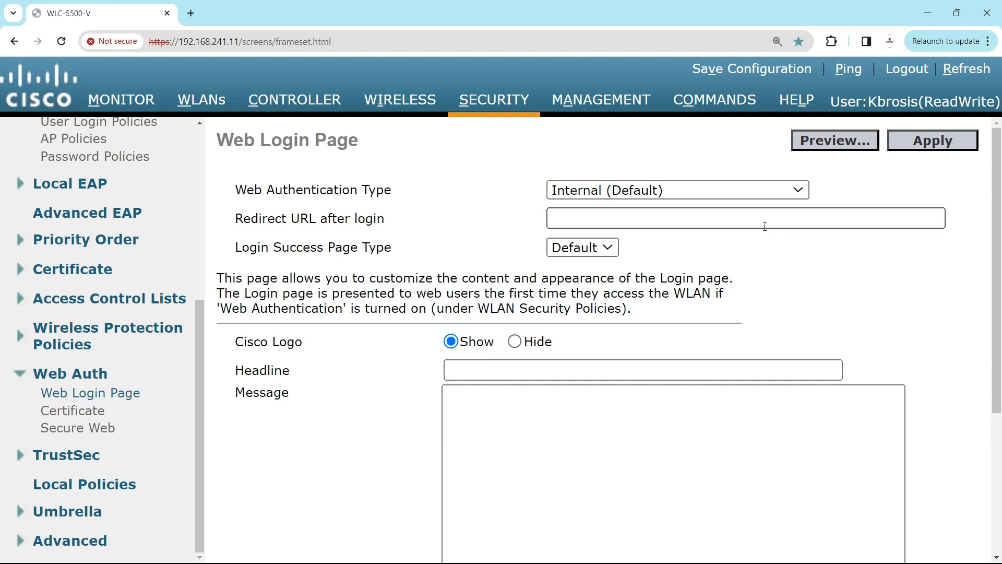
key(ctrl+minus)
key(ctrl+minus)
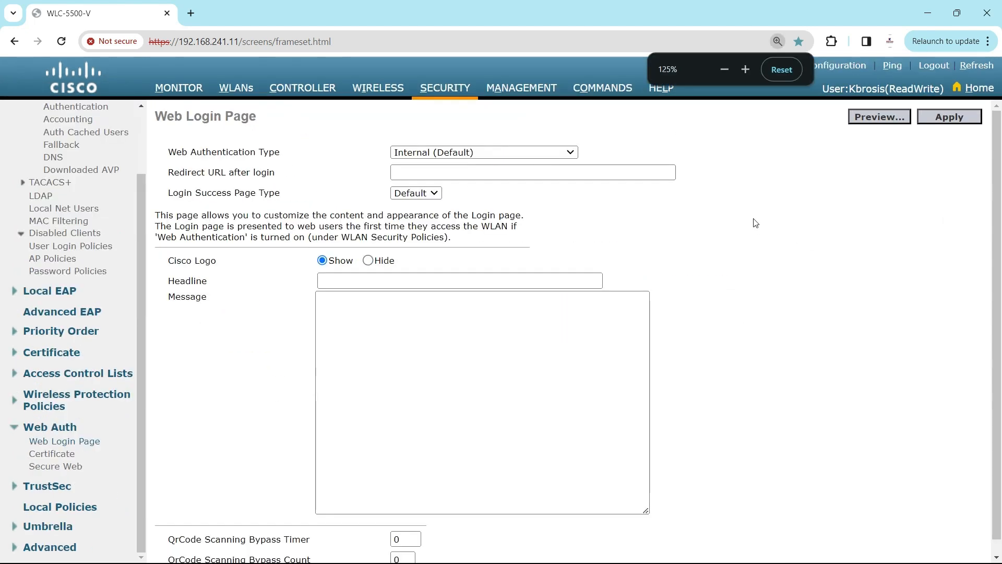
Step: Try the Customized (Downloaded) and External (Redirect to external server) web authentication types, and return the setting to Internal (Default)
click(571, 152)
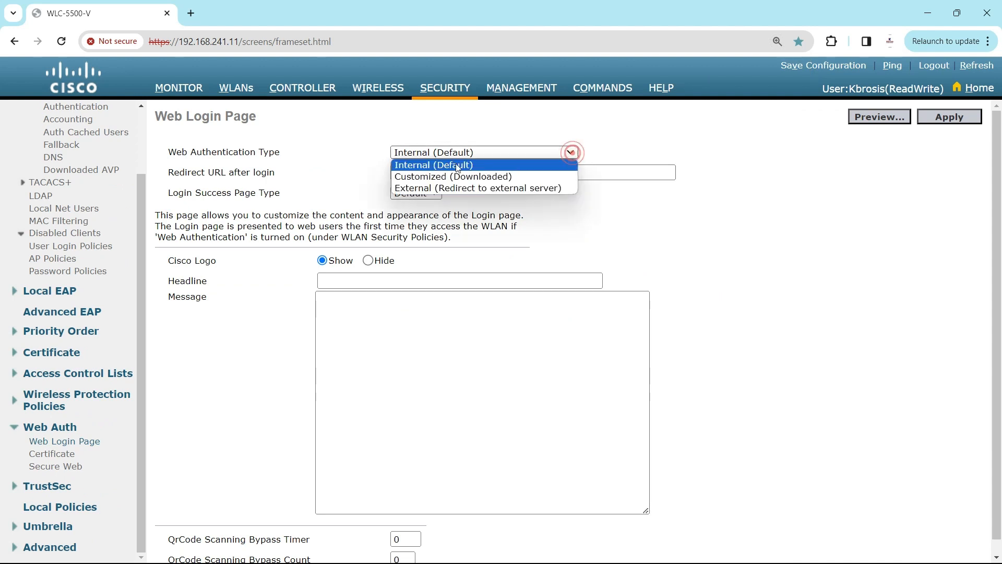
click(424, 177)
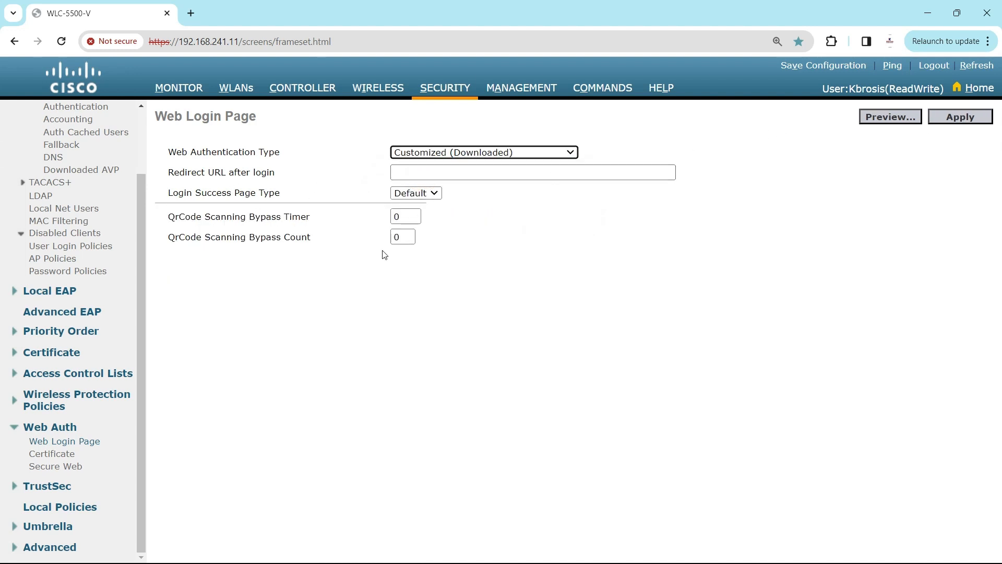
click(571, 153)
click(474, 189)
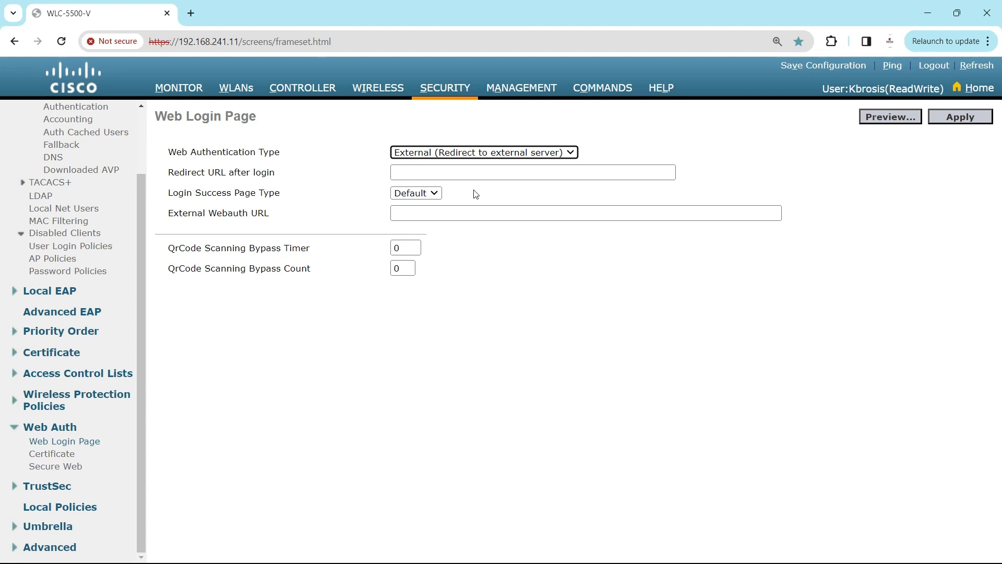
click(570, 157)
click(439, 166)
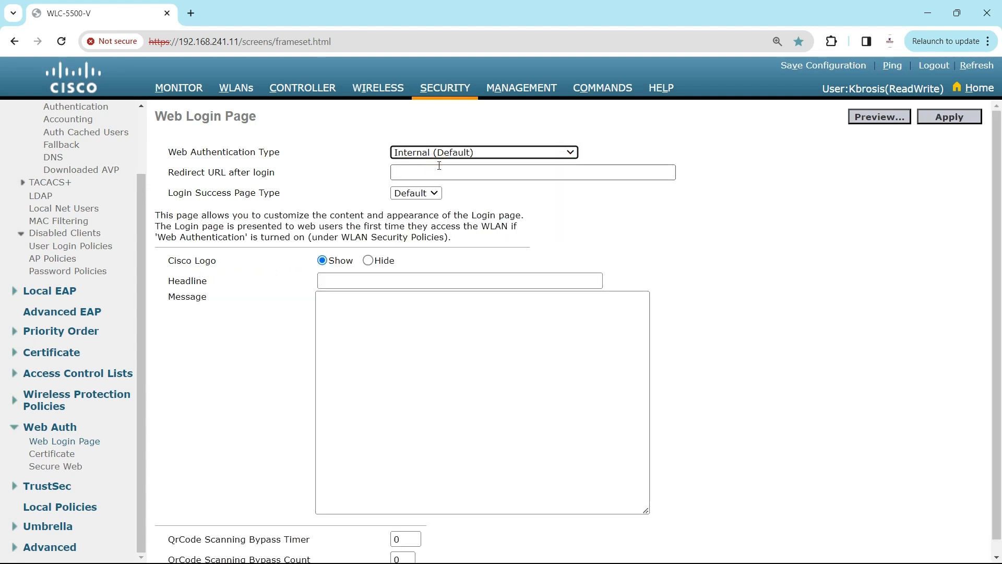
Step: Keep the Cisco logo shown on the web login page and set the headline to "Welcome to Kbrosis"
click(429, 173)
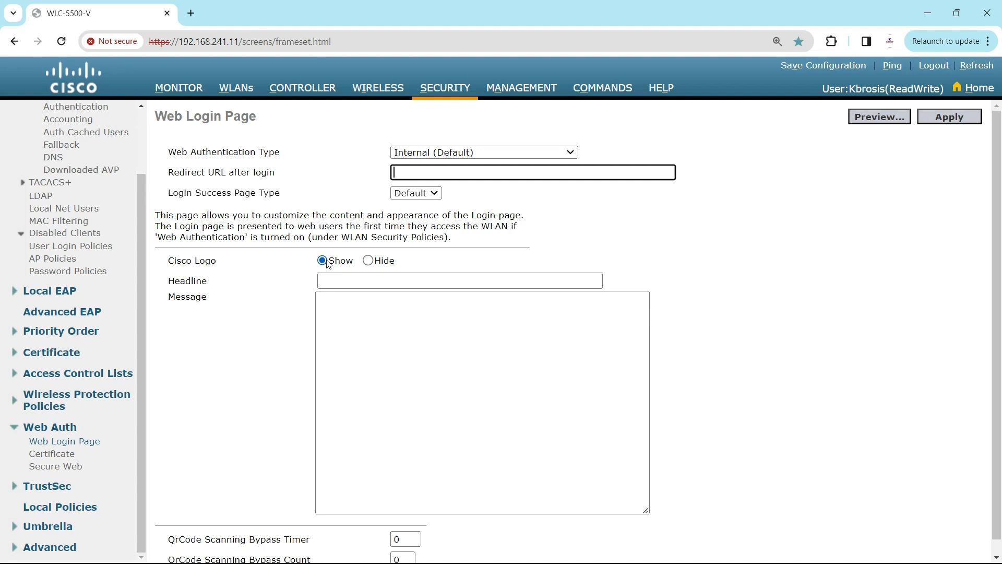
click(369, 261)
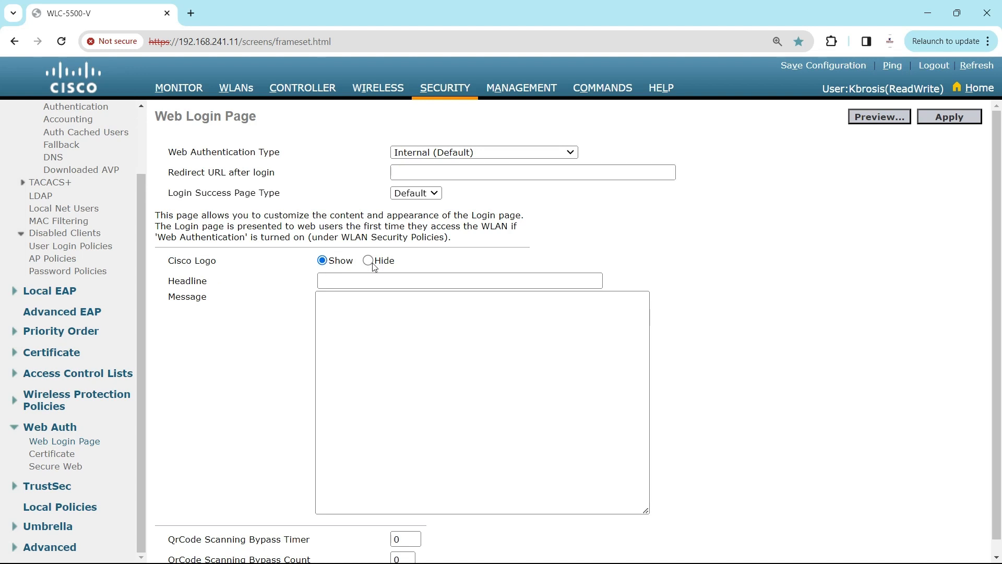
click(322, 261)
click(324, 280)
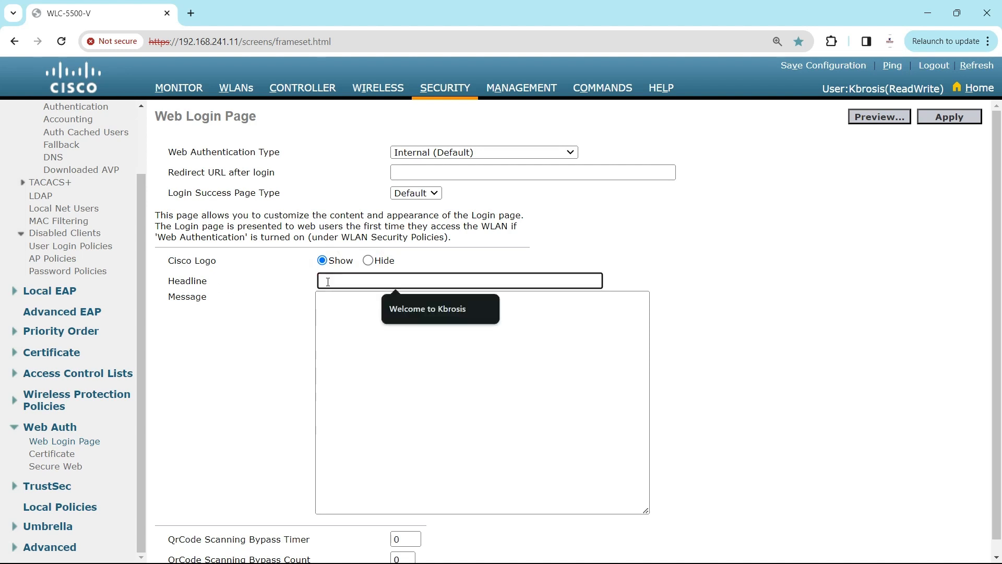
click(438, 309)
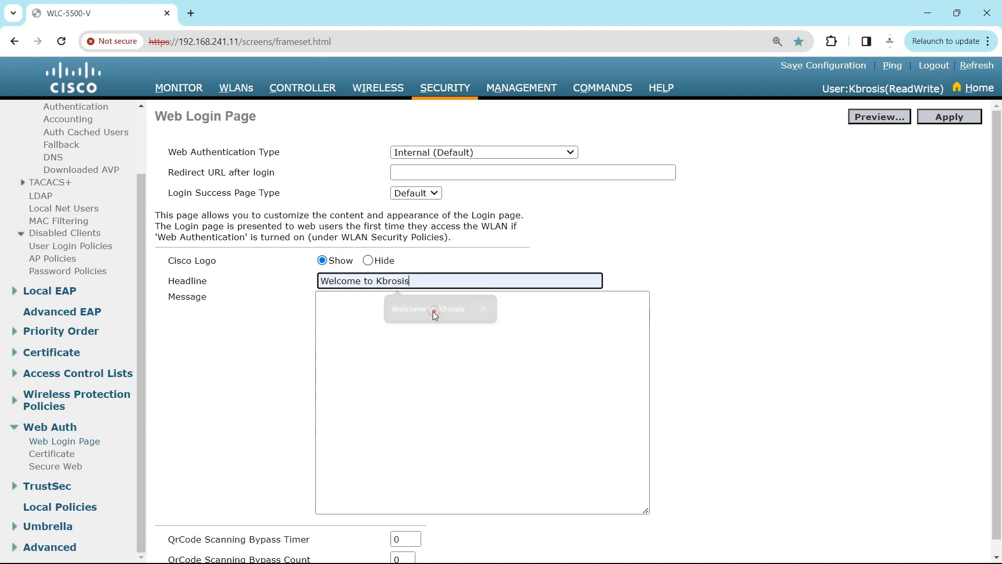
Step: Set the login page message to "HI Welcome Onboard", apply the settings and preview the login page
click(371, 316)
click(366, 314)
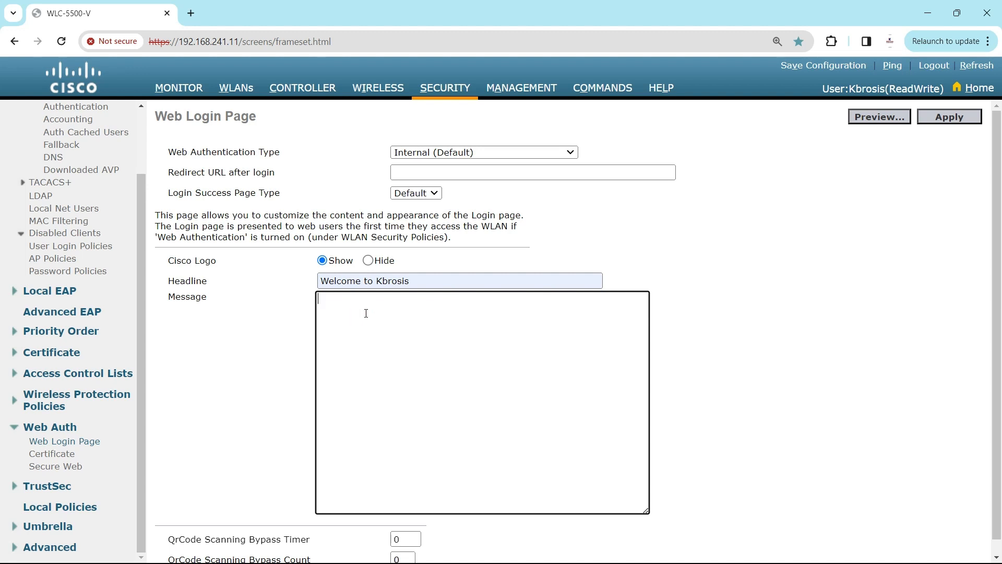
text(HI Welcome Onboard)
scroll(532, 458, down, 2)
scroll(522, 449, up, 2)
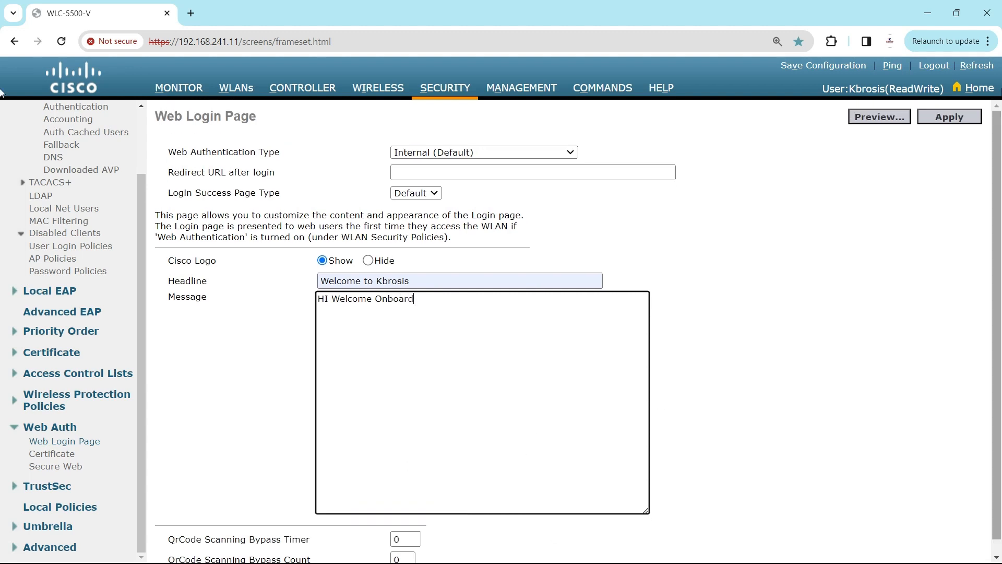
click(950, 118)
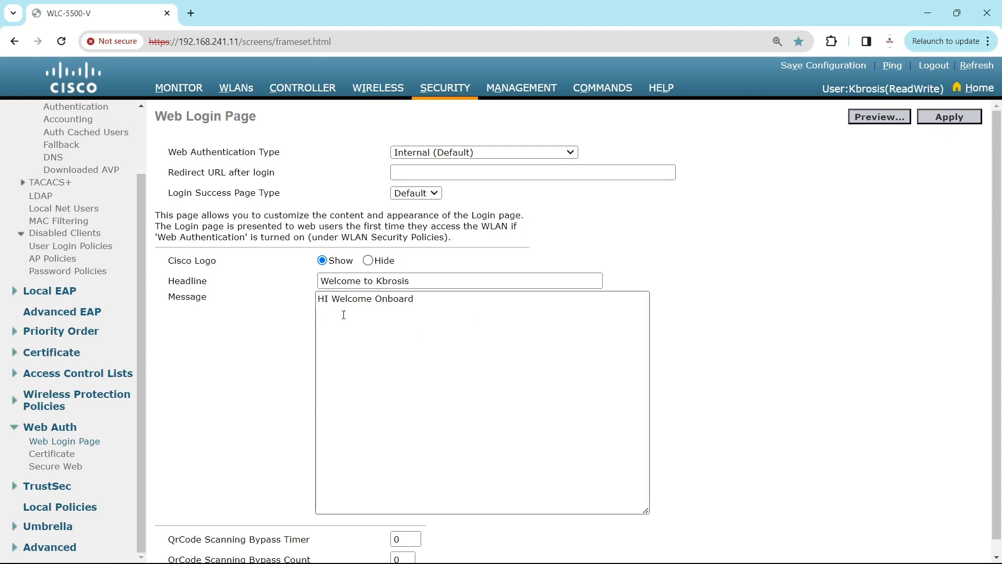
click(879, 117)
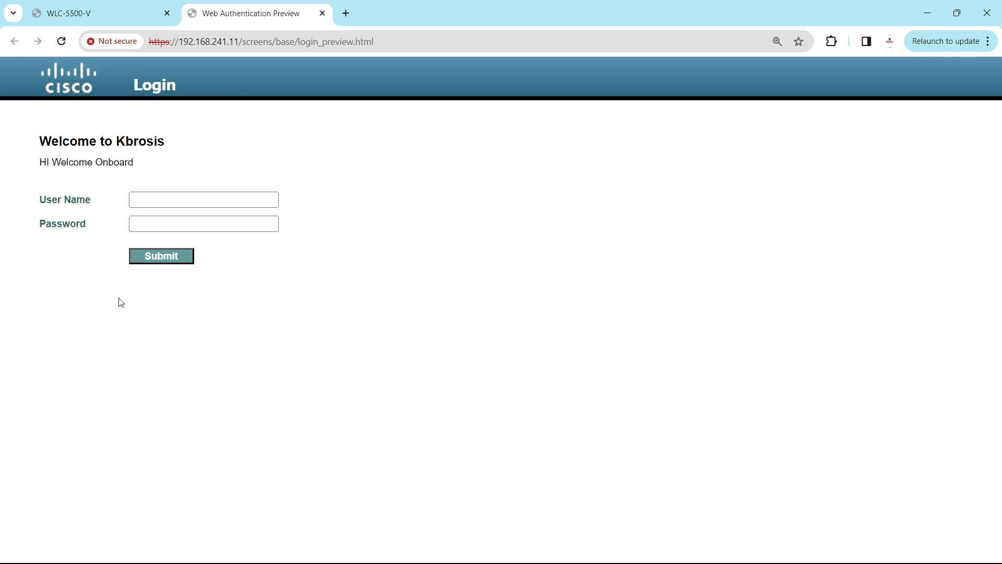
click(80, 22)
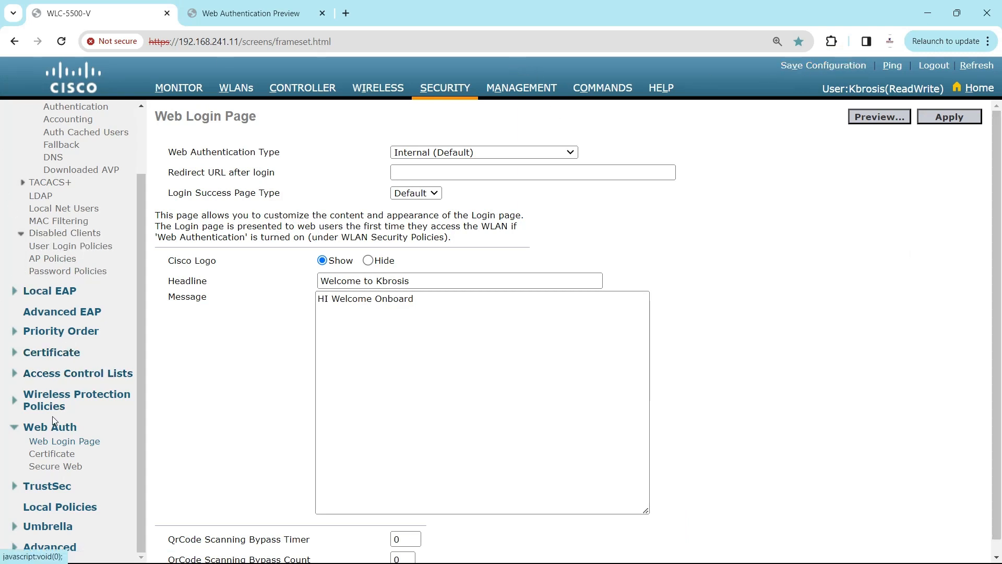
Step: Start a new entry in Local Net Users and enter Guest as its user name
scroll(73, 460, up, 2)
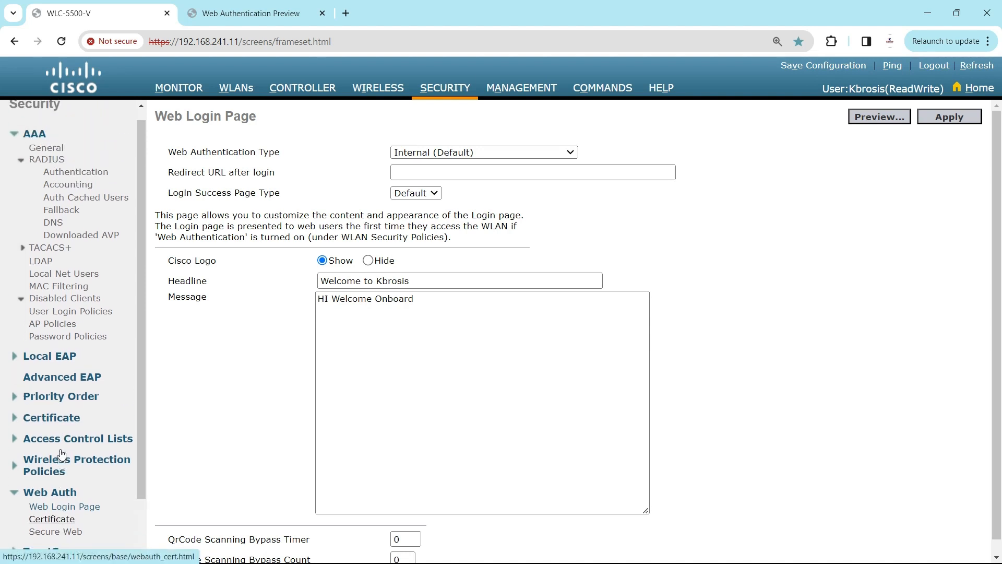
click(63, 275)
click(947, 117)
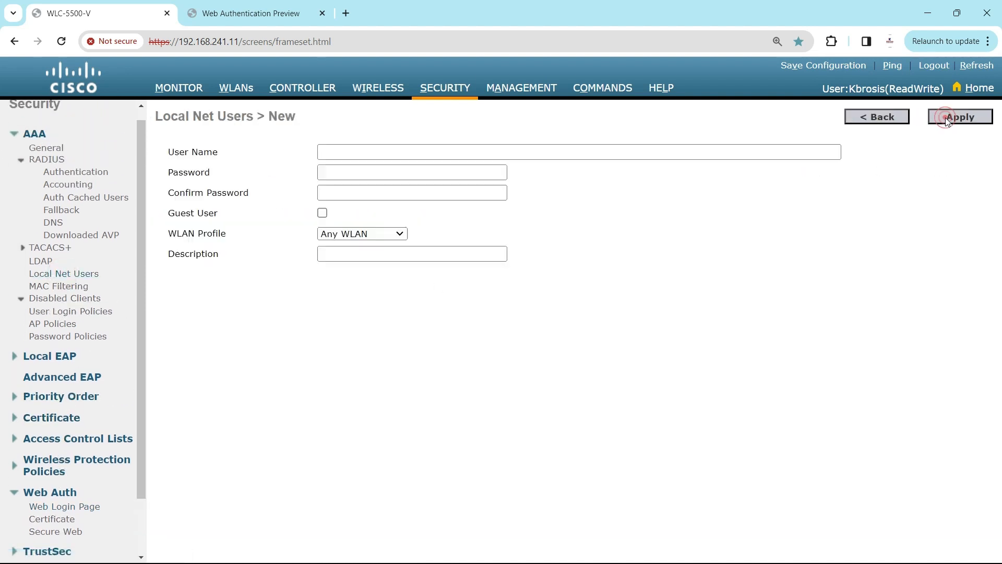
click(374, 152)
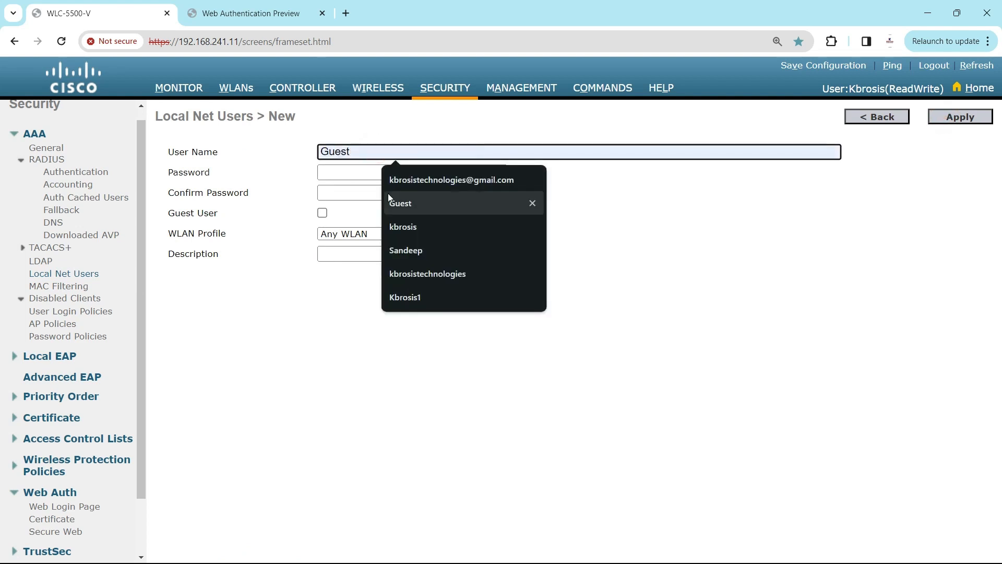
click(398, 205)
click(354, 171)
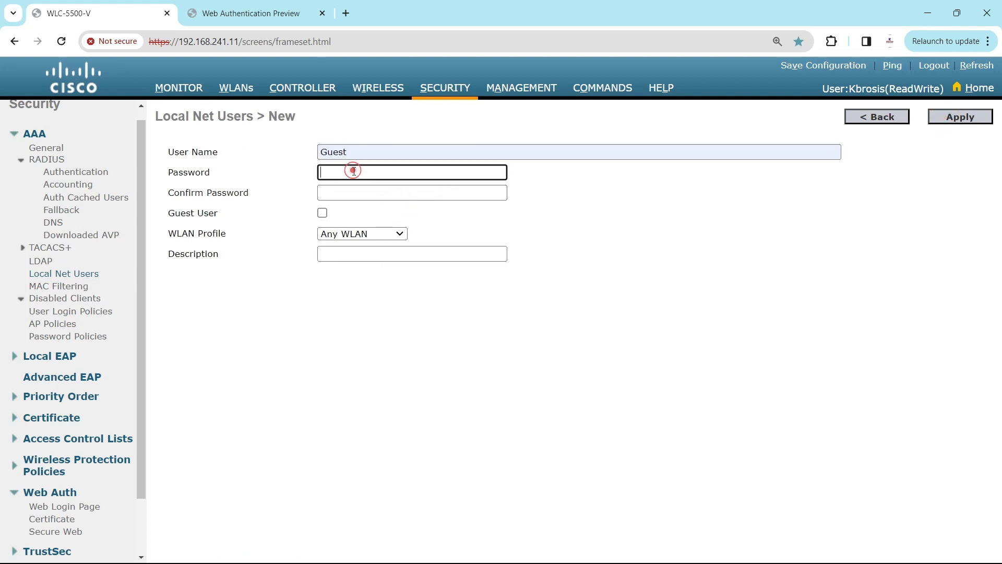
Step: Mark the new local net user as a guest user and assign it to the guest(3) WLAN profile
click(322, 213)
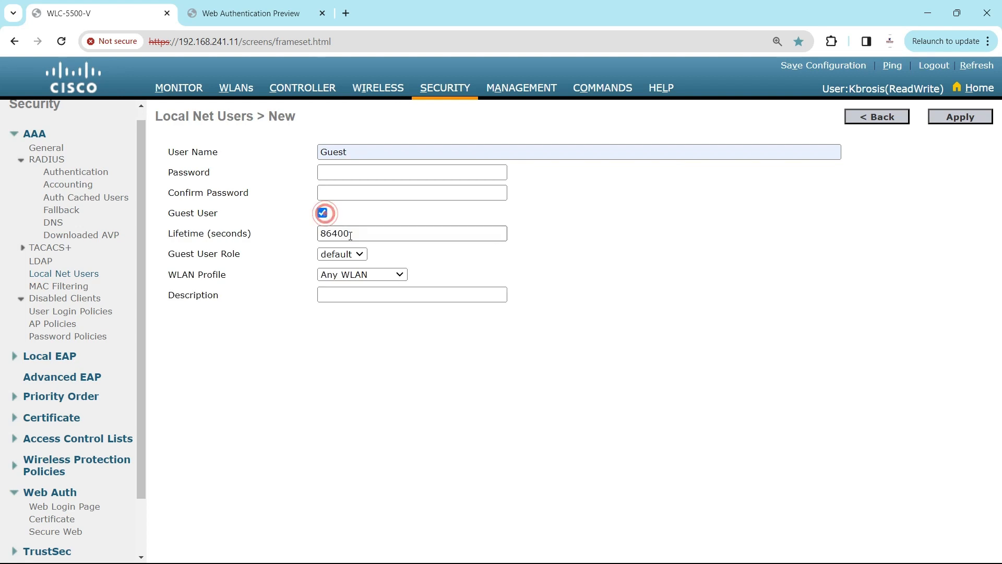
double_click(364, 233)
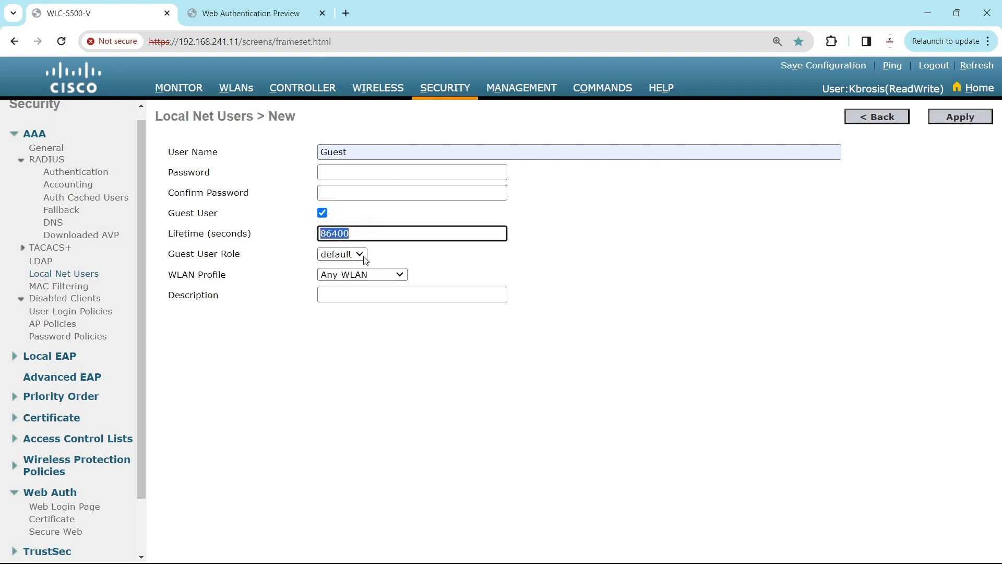
click(384, 275)
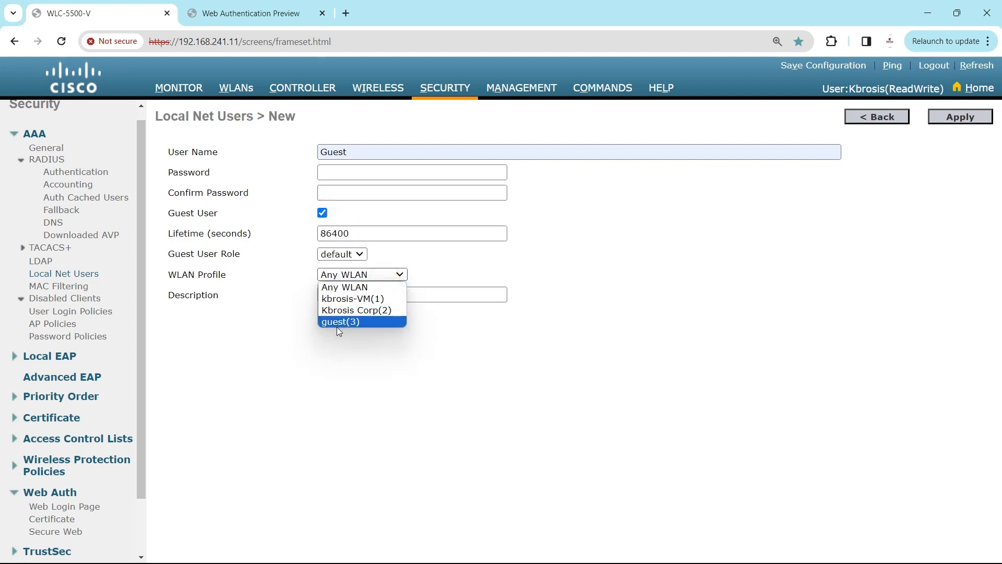
click(340, 324)
click(611, 136)
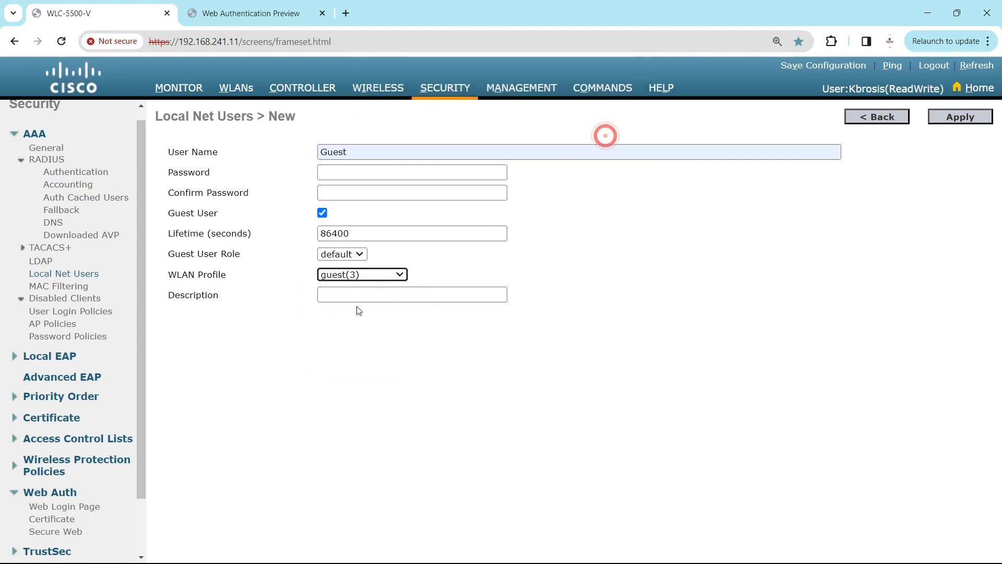
Step: Try to apply the new guest user without a password, and go back to Local Net Users
click(959, 118)
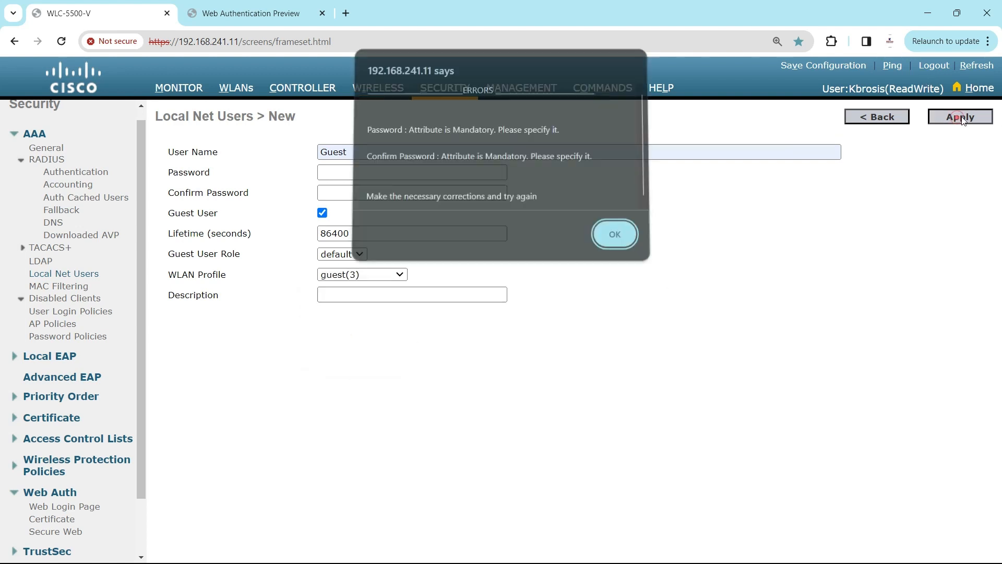
click(610, 235)
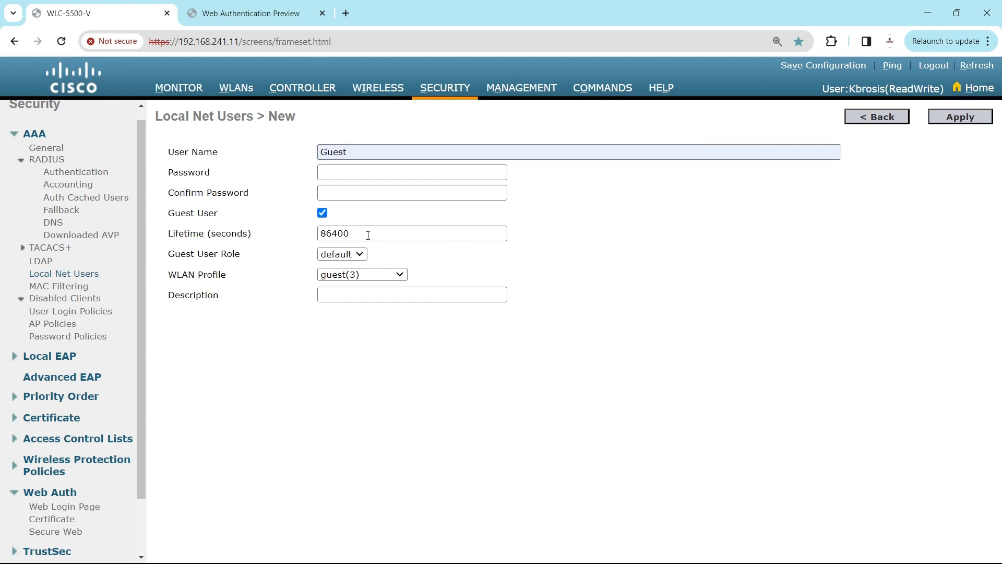
click(65, 273)
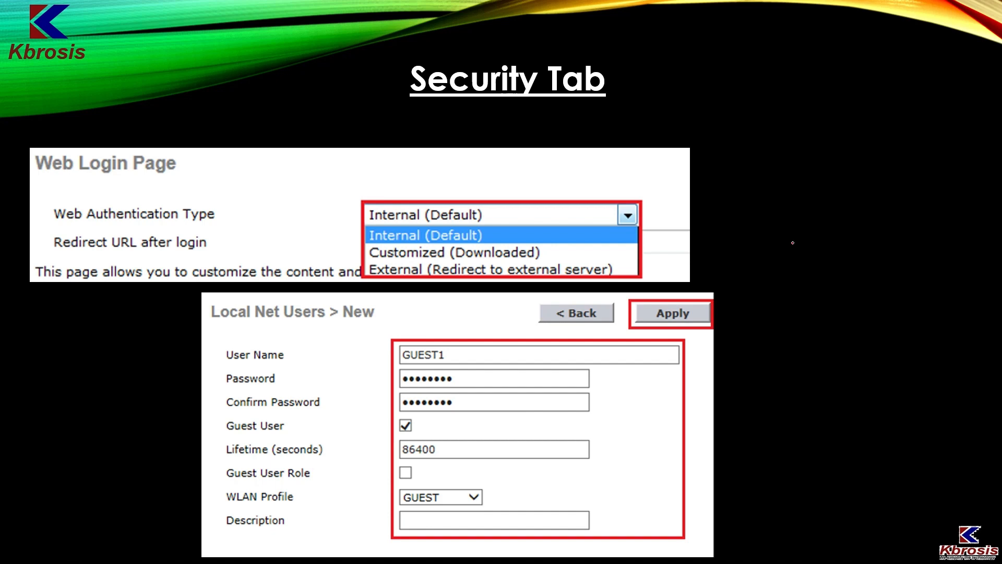
mouse_move(801, 229)
mouse_down()
mouse_move(809, 249)
mouse_move(822, 252)
mouse_move(812, 267)
mouse_move(867, 238)
mouse_up()
mouse_move(836, 309)
mouse_down()
mouse_move(841, 325)
mouse_move(850, 306)
mouse_move(797, 360)
mouse_move(820, 365)
mouse_move(837, 353)
mouse_move(834, 367)
mouse_up()
mouse_move(849, 342)
mouse_down()
mouse_move(851, 363)
mouse_move(859, 355)
mouse_up()
drag(761, 399, 862, 376)
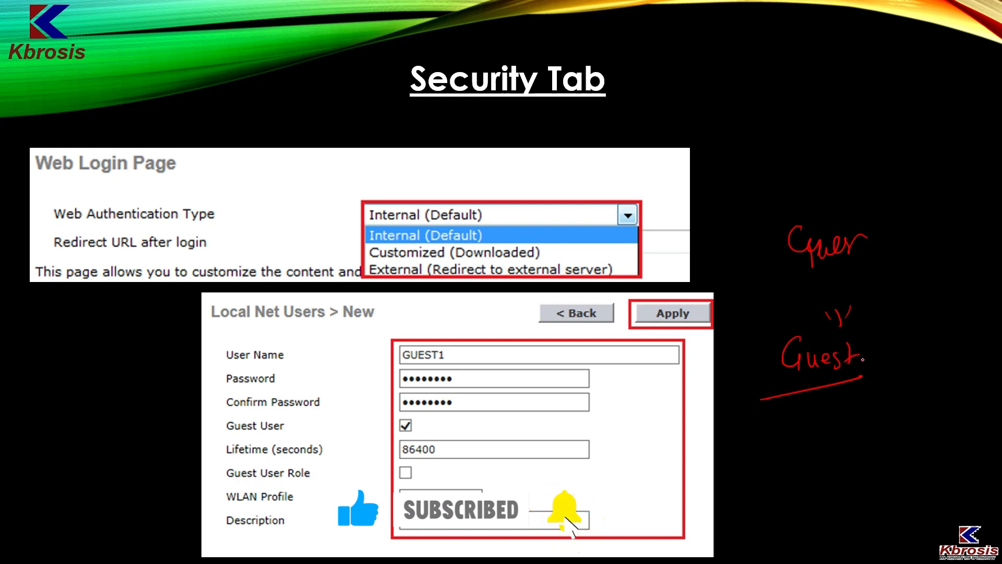
mouse_move(855, 357)
mouse_down()
mouse_move(911, 284)
mouse_move(787, 201)
mouse_up()
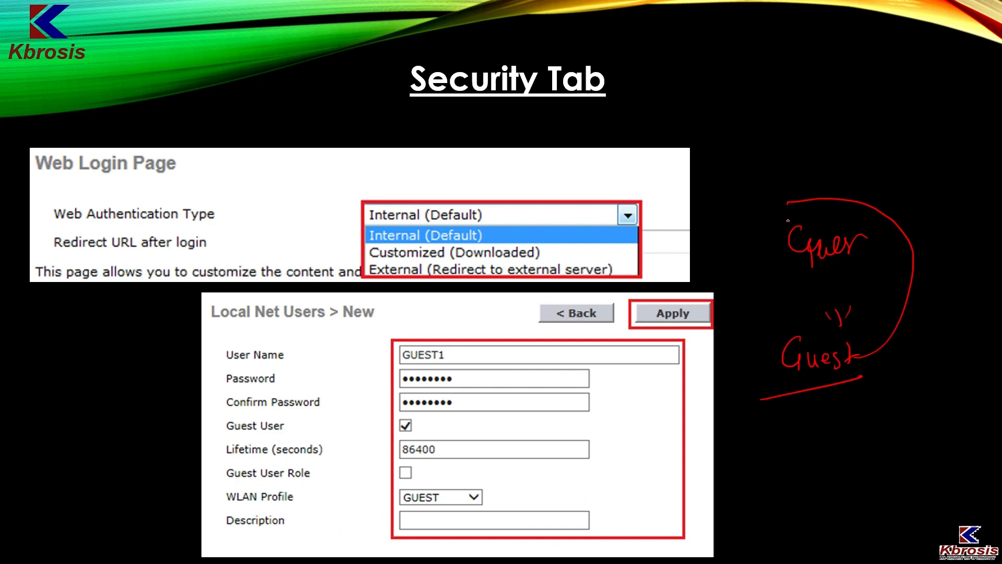
mouse_move(791, 202)
mouse_down()
mouse_move(661, 238)
mouse_move(667, 255)
mouse_up()
key(Right)
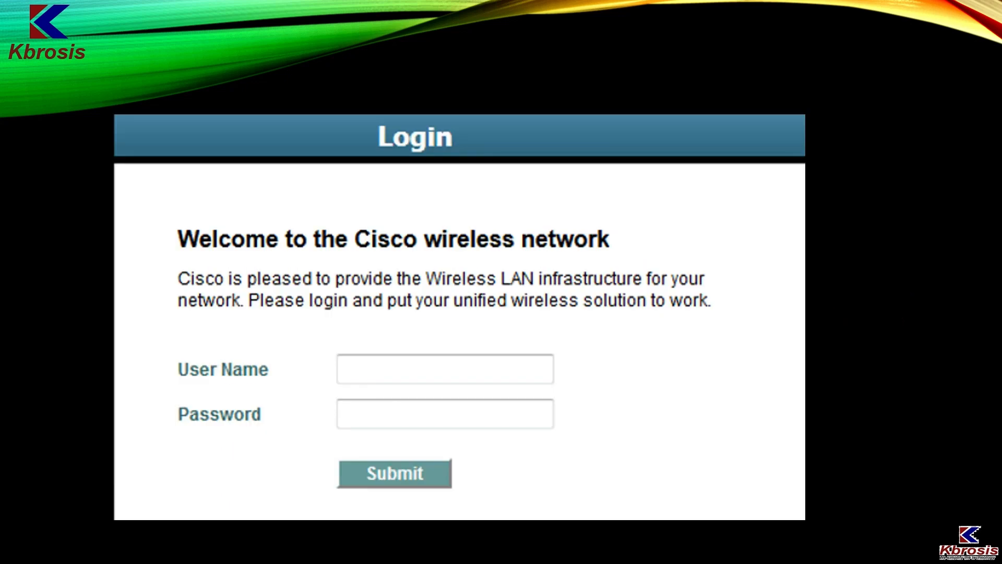
drag(593, 207, 573, 216)
mouse_move(366, 171)
mouse_down()
mouse_move(380, 193)
mouse_move(403, 189)
mouse_up()
drag(402, 192, 410, 194)
mouse_move(355, 360)
mouse_down()
mouse_move(401, 377)
mouse_move(454, 366)
mouse_up()
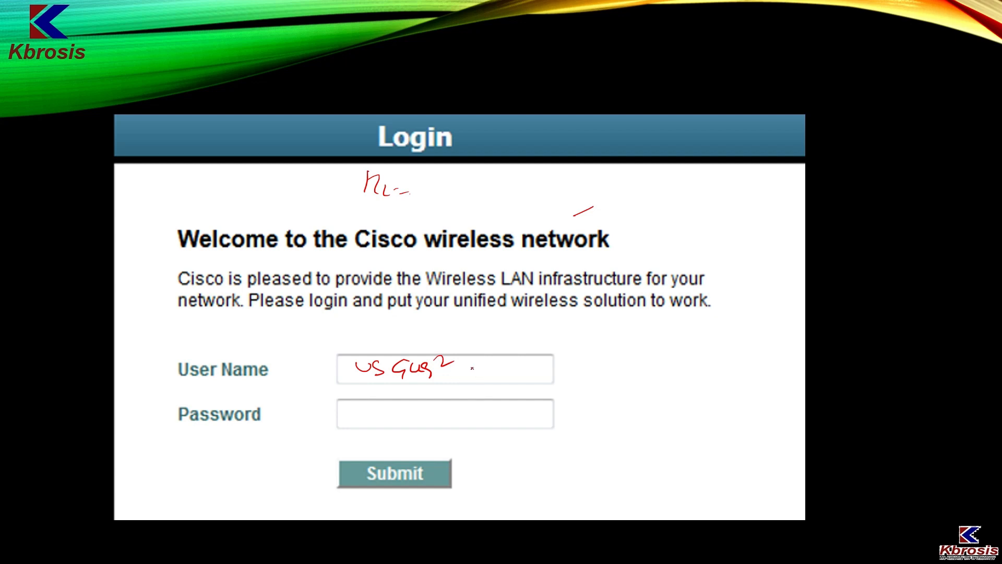
mouse_move(473, 369)
mouse_down()
mouse_move(529, 389)
mouse_move(510, 408)
mouse_up()
drag(385, 384, 386, 389)
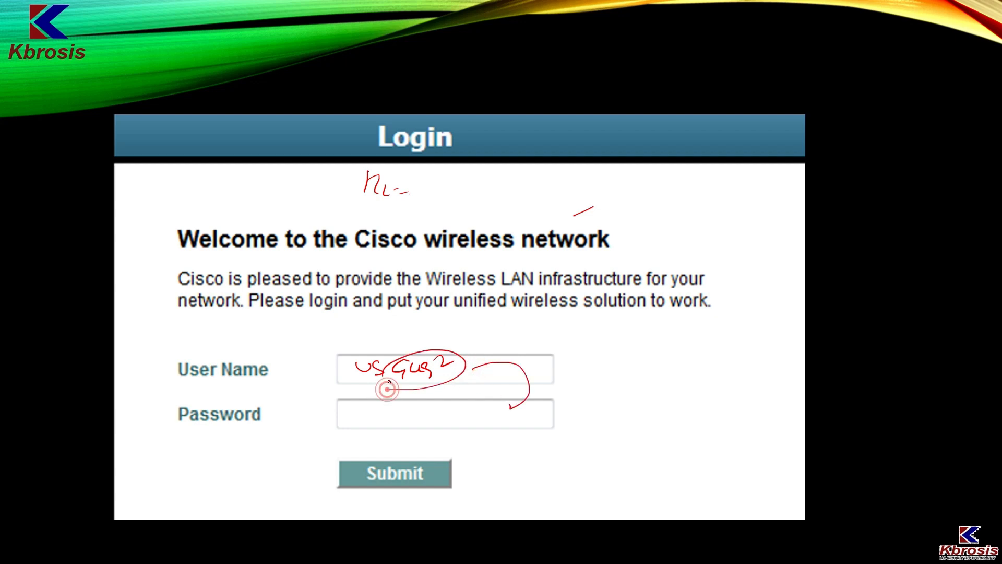
mouse_move(402, 429)
mouse_down()
mouse_move(413, 407)
mouse_move(421, 431)
mouse_up()
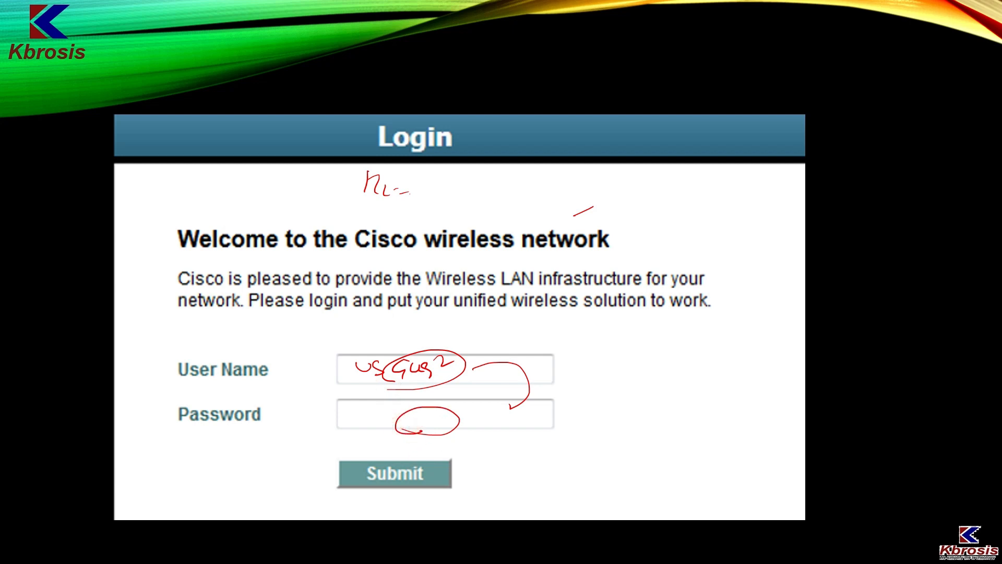
key(Right)
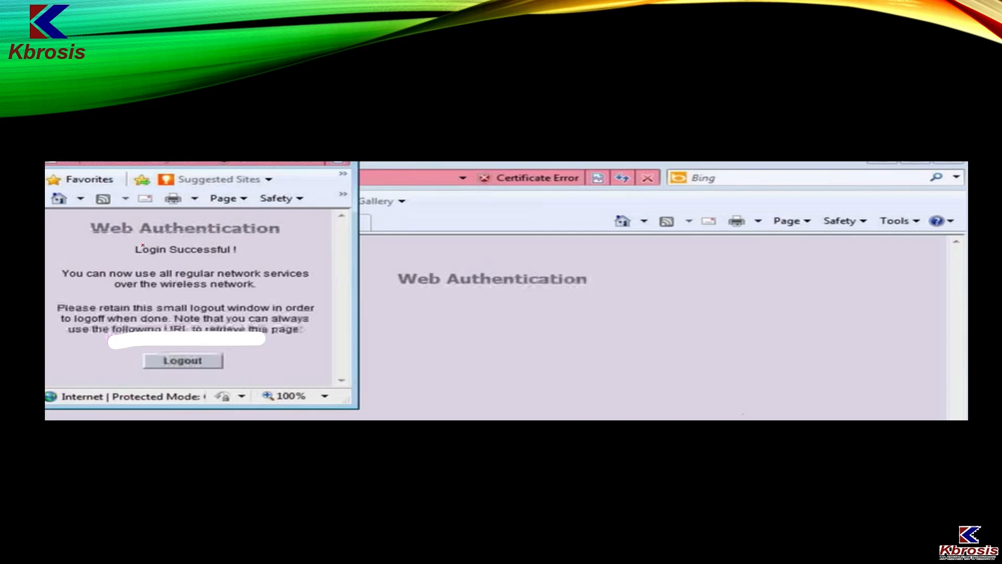
drag(143, 249, 166, 233)
drag(514, 406, 541, 401)
mouse_move(591, 366)
mouse_down()
mouse_move(595, 389)
mouse_move(603, 381)
mouse_move(591, 395)
mouse_move(634, 378)
mouse_up()
mouse_move(653, 357)
mouse_down()
mouse_move(654, 378)
mouse_move(701, 357)
mouse_up()
drag(763, 328, 766, 349)
mouse_move(776, 327)
mouse_down()
mouse_move(775, 351)
mouse_move(778, 337)
mouse_move(831, 324)
mouse_move(878, 331)
mouse_move(761, 372)
mouse_move(911, 321)
mouse_up()
drag(757, 389, 796, 377)
mouse_move(690, 321)
mouse_down()
mouse_move(733, 312)
mouse_move(704, 318)
mouse_up()
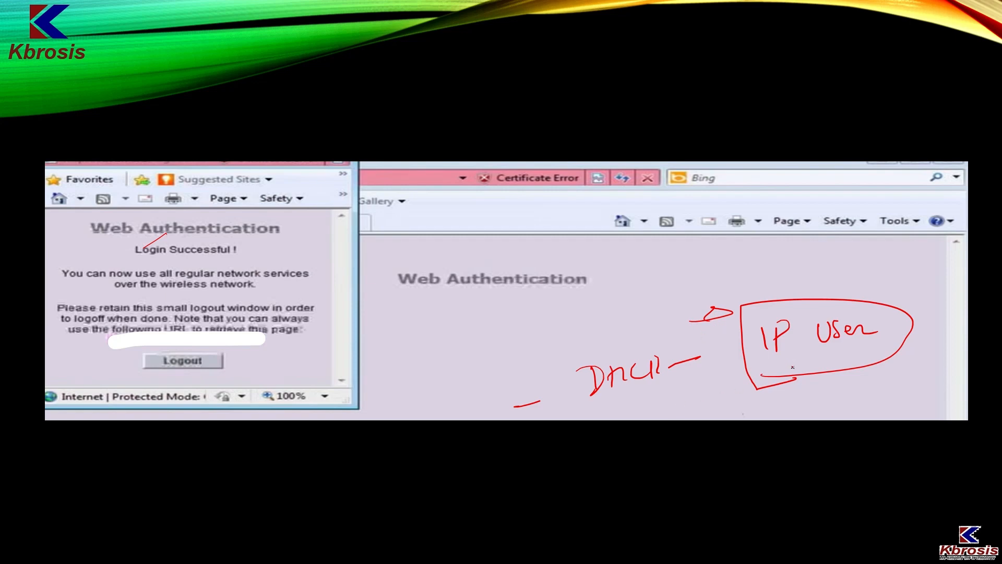
mouse_move(803, 388)
mouse_down()
mouse_move(806, 416)
mouse_move(888, 389)
mouse_move(880, 415)
mouse_move(911, 402)
mouse_move(909, 417)
mouse_move(920, 416)
mouse_up()
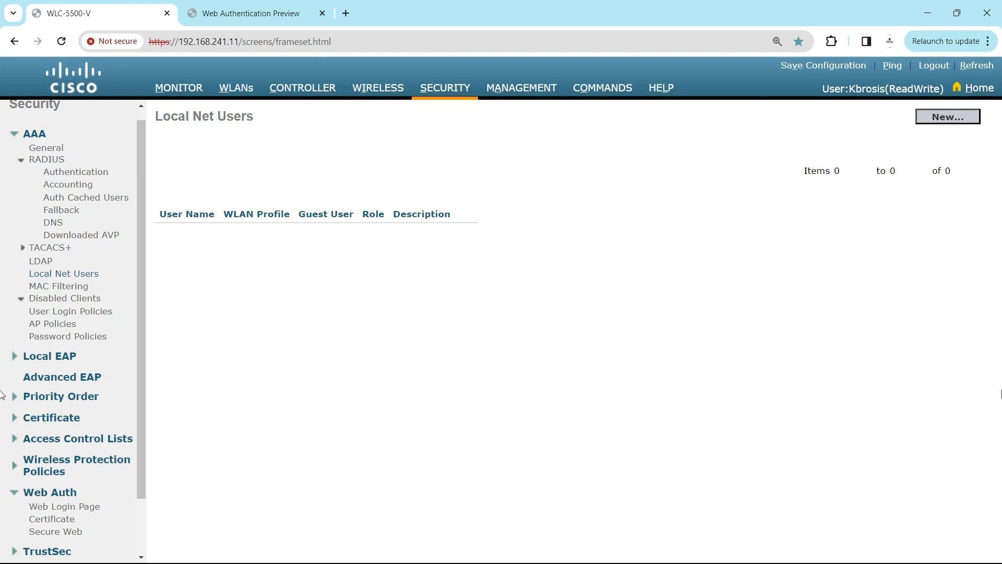
scroll(88, 404, down, 2)
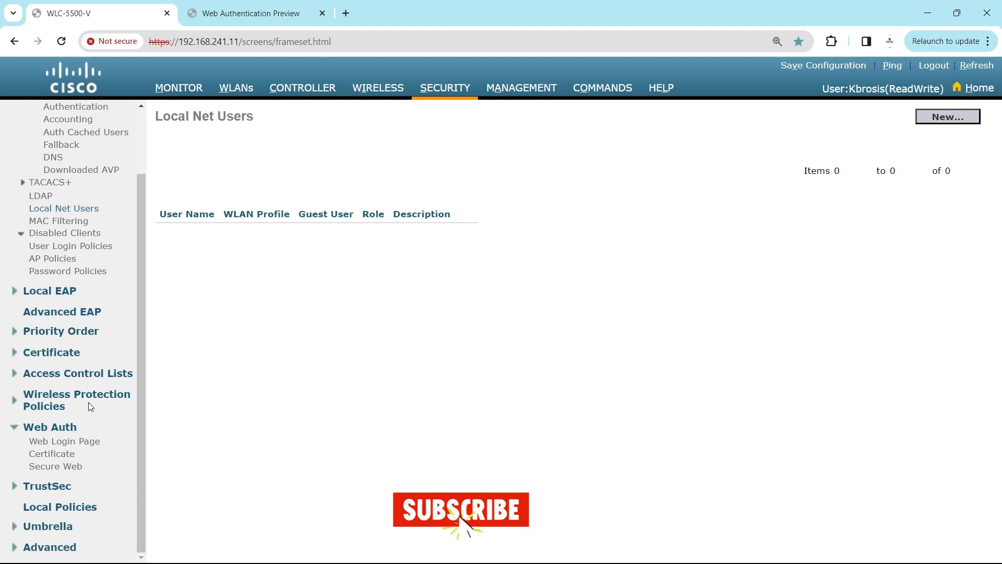
scroll(89, 402, up, 3)
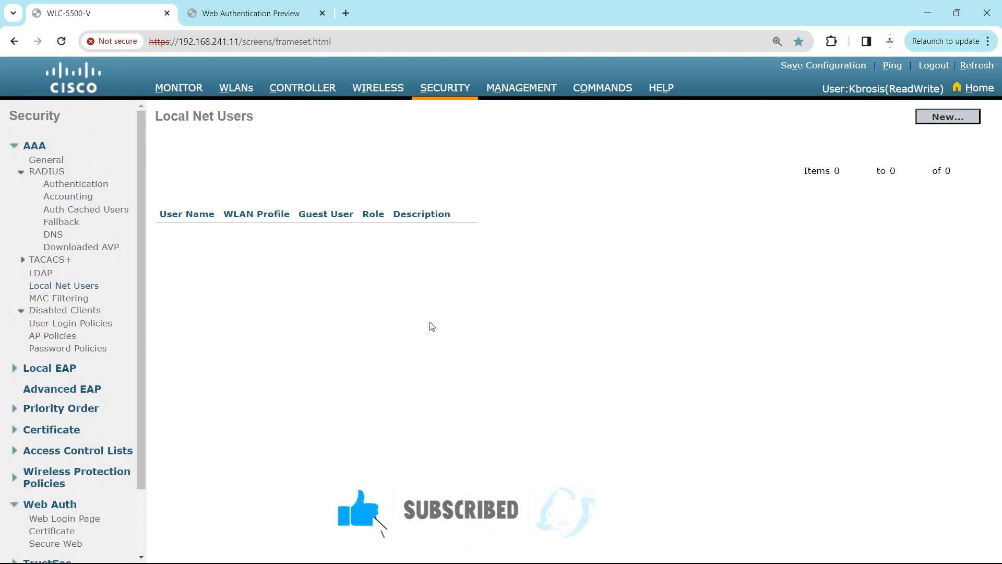